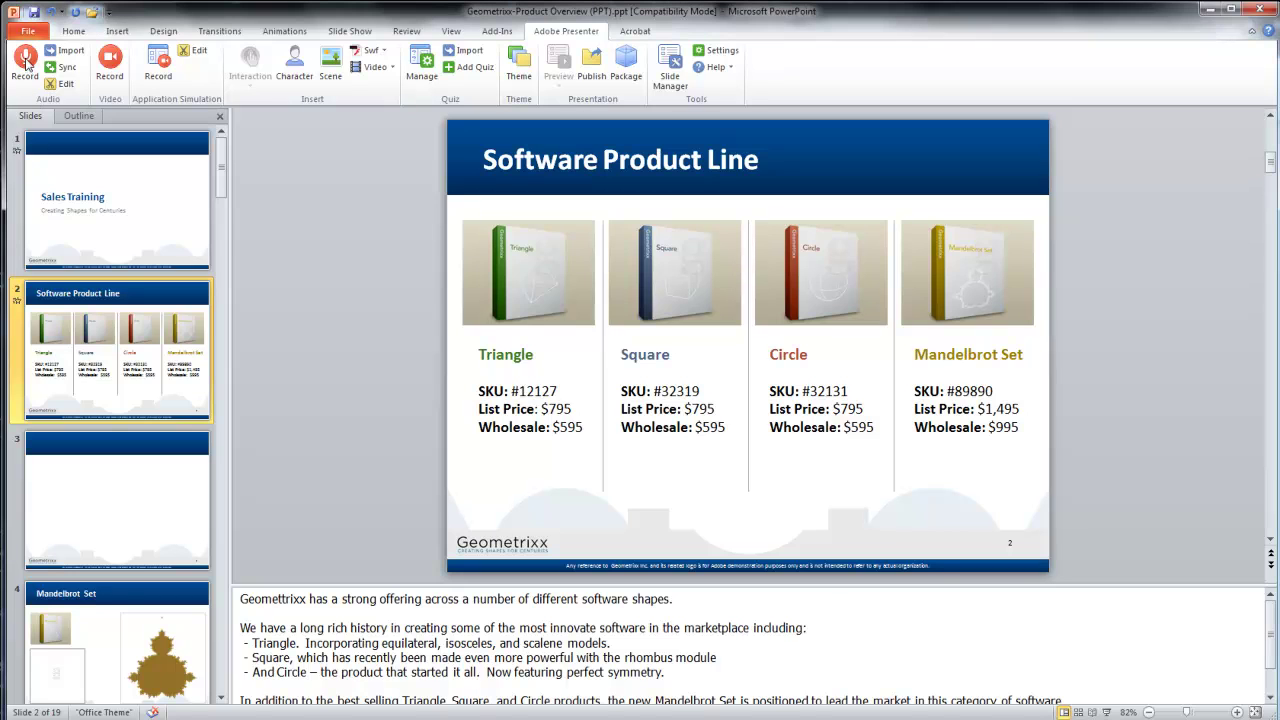
Step: Start audio recording for slide 2, accept the microphone level, and show the slide notes as a script in the repositioned recorder
click(26, 60)
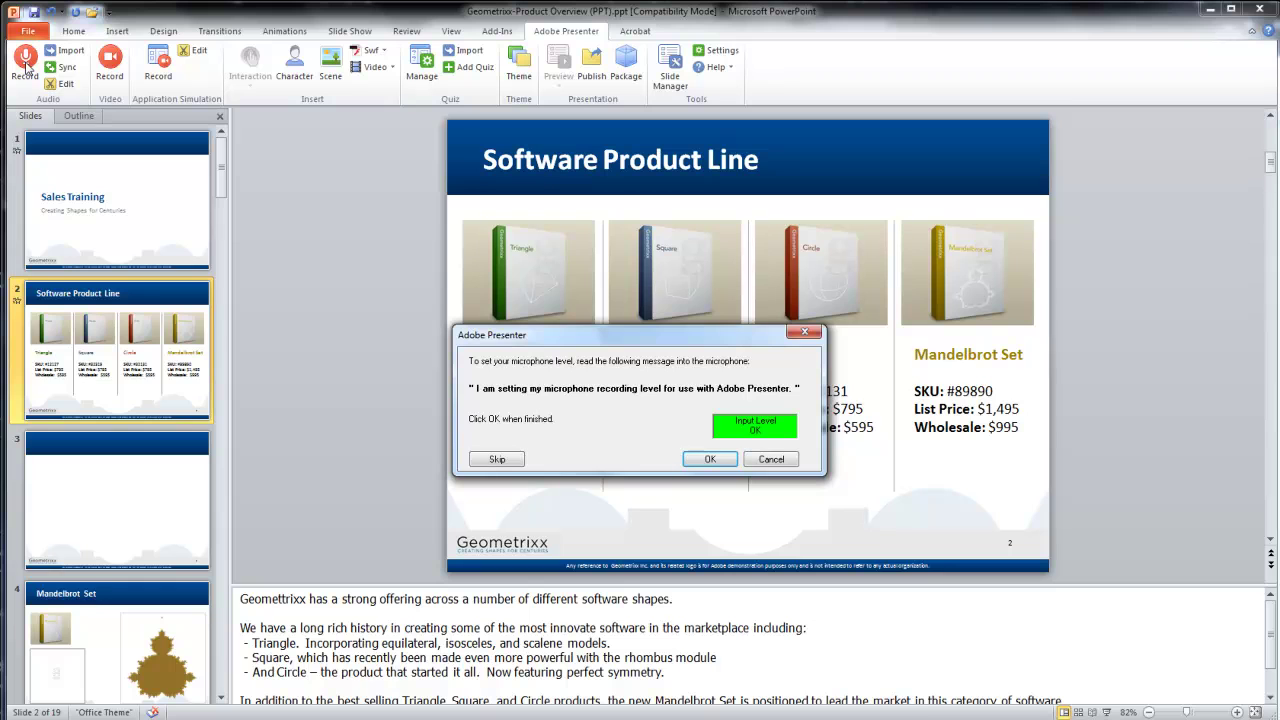
click(709, 459)
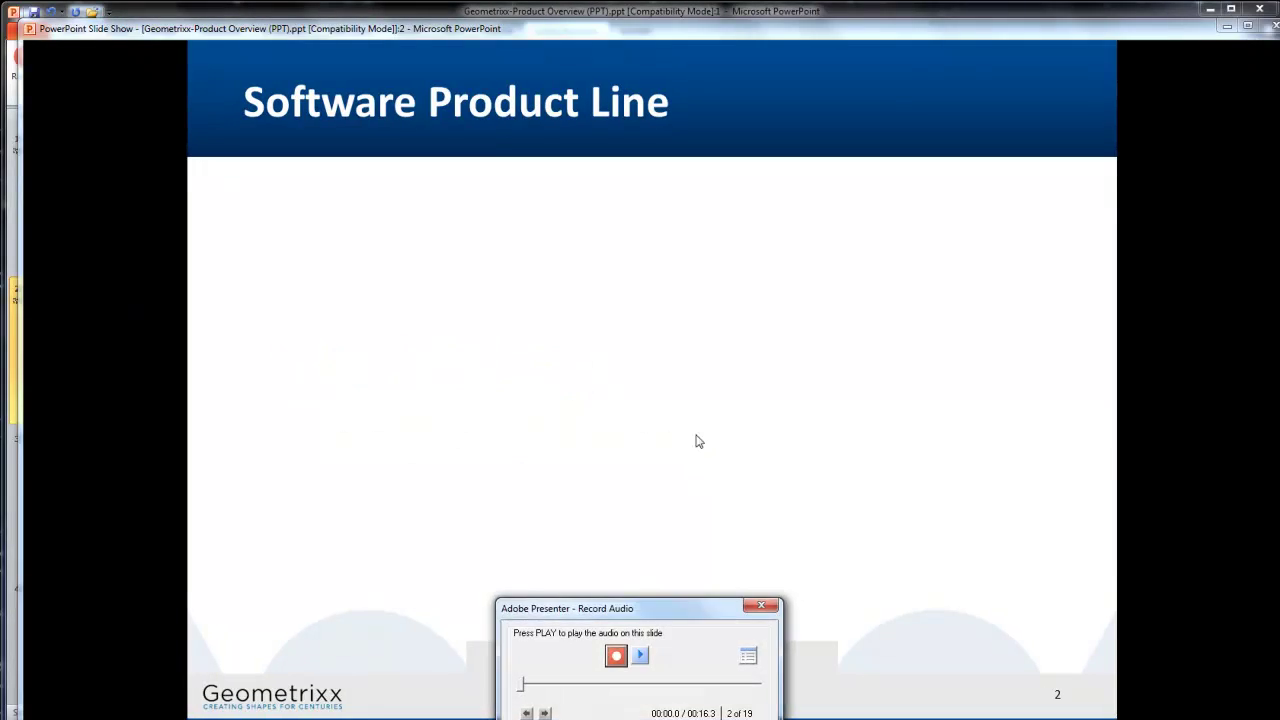
drag(692, 610, 798, 239)
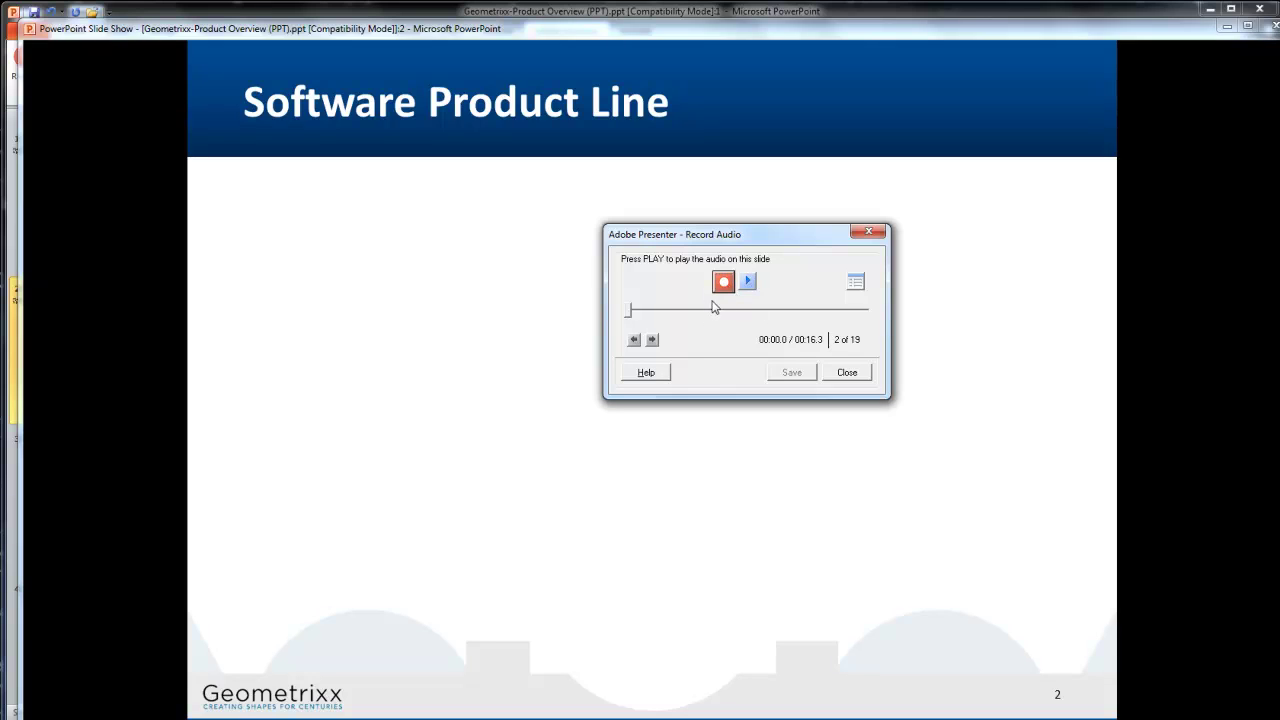
click(856, 287)
drag(841, 241, 742, 239)
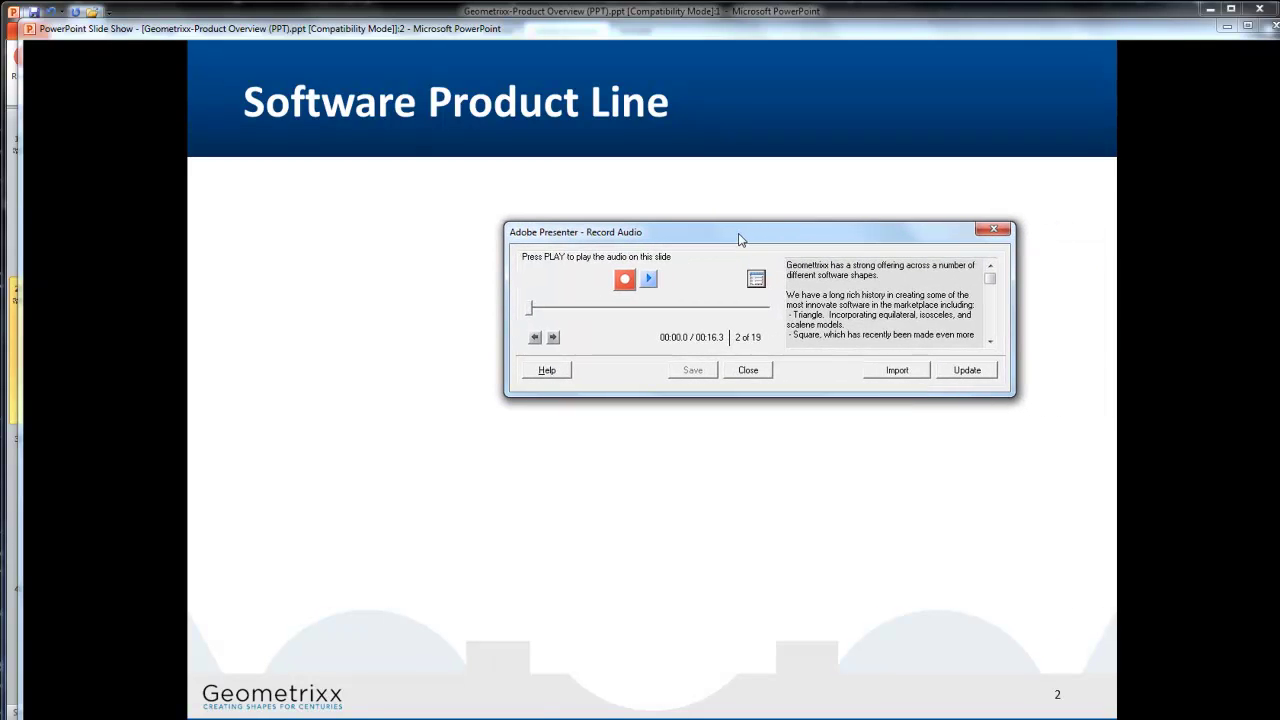
Step: Record narration for the Software Product Line slide, advancing through its four animations, and save the audio
click(623, 283)
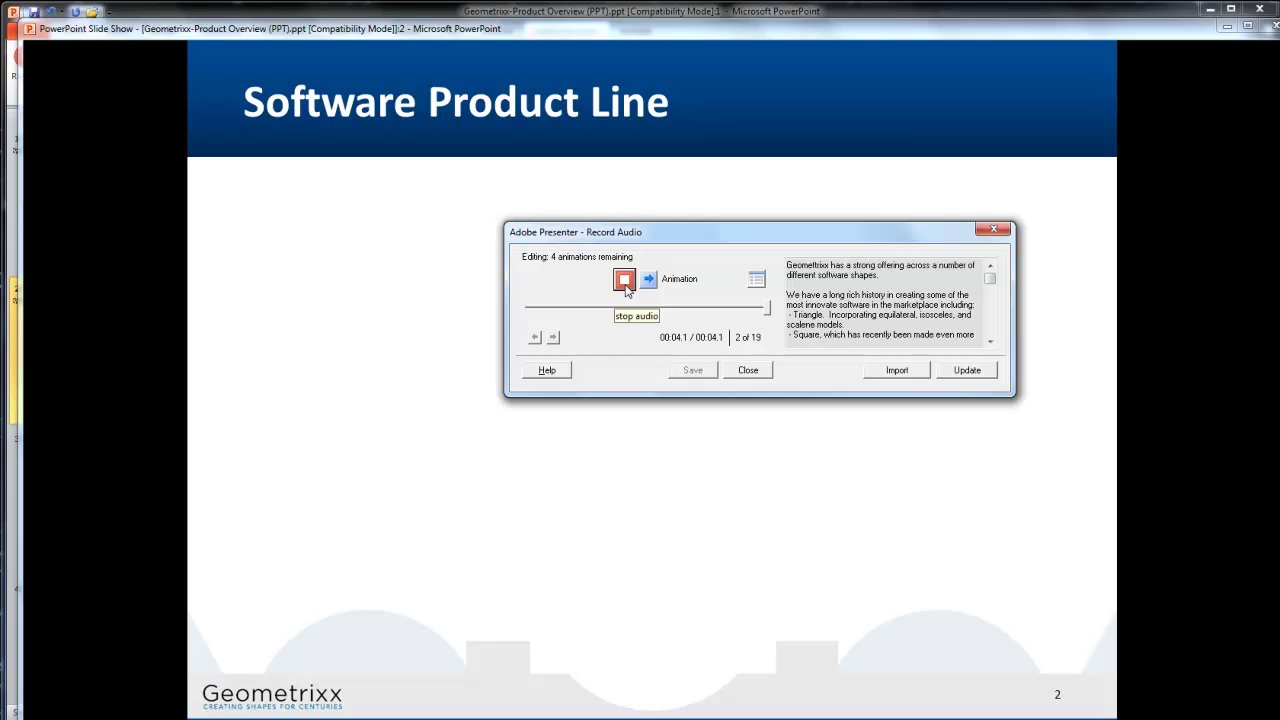
click(646, 284)
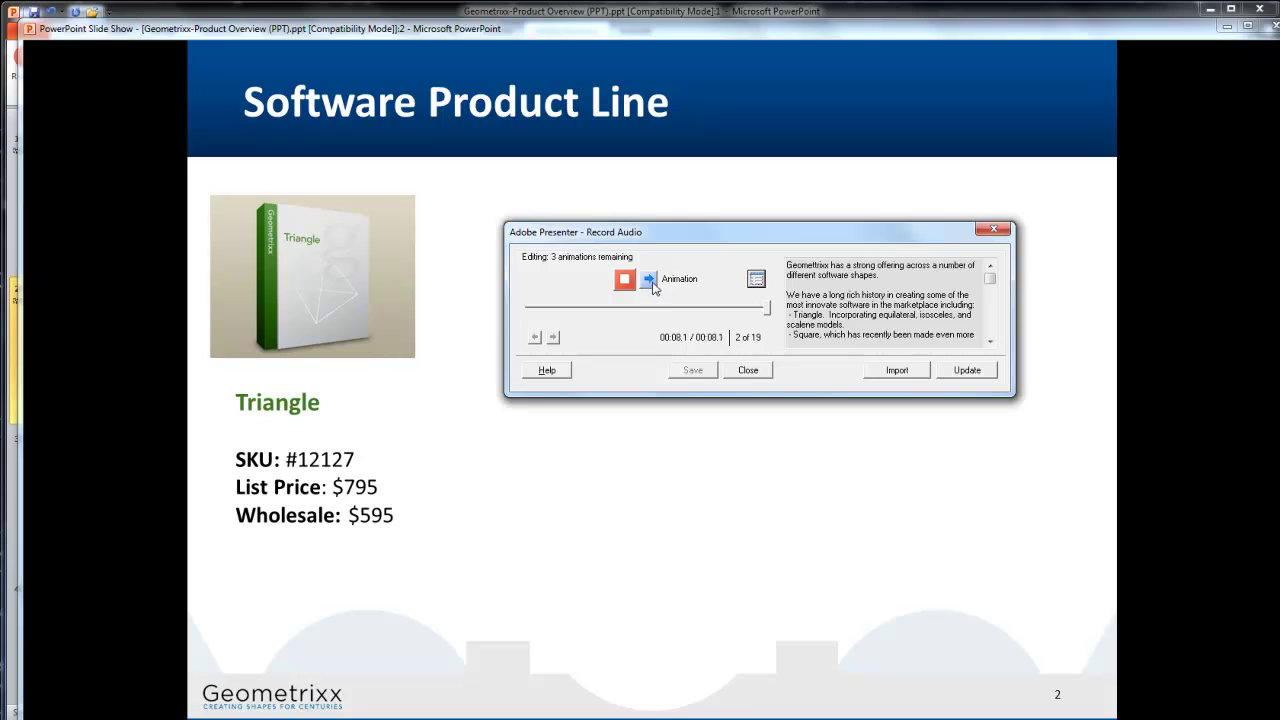
click(648, 282)
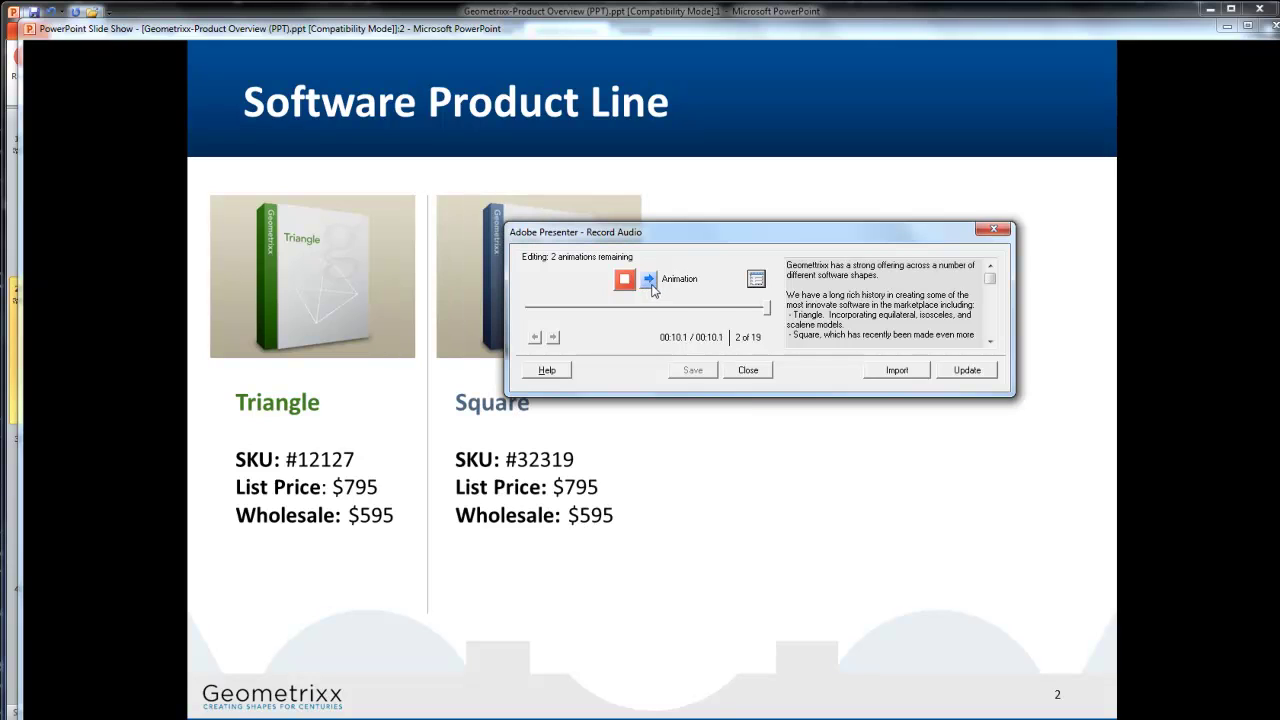
click(650, 287)
click(653, 290)
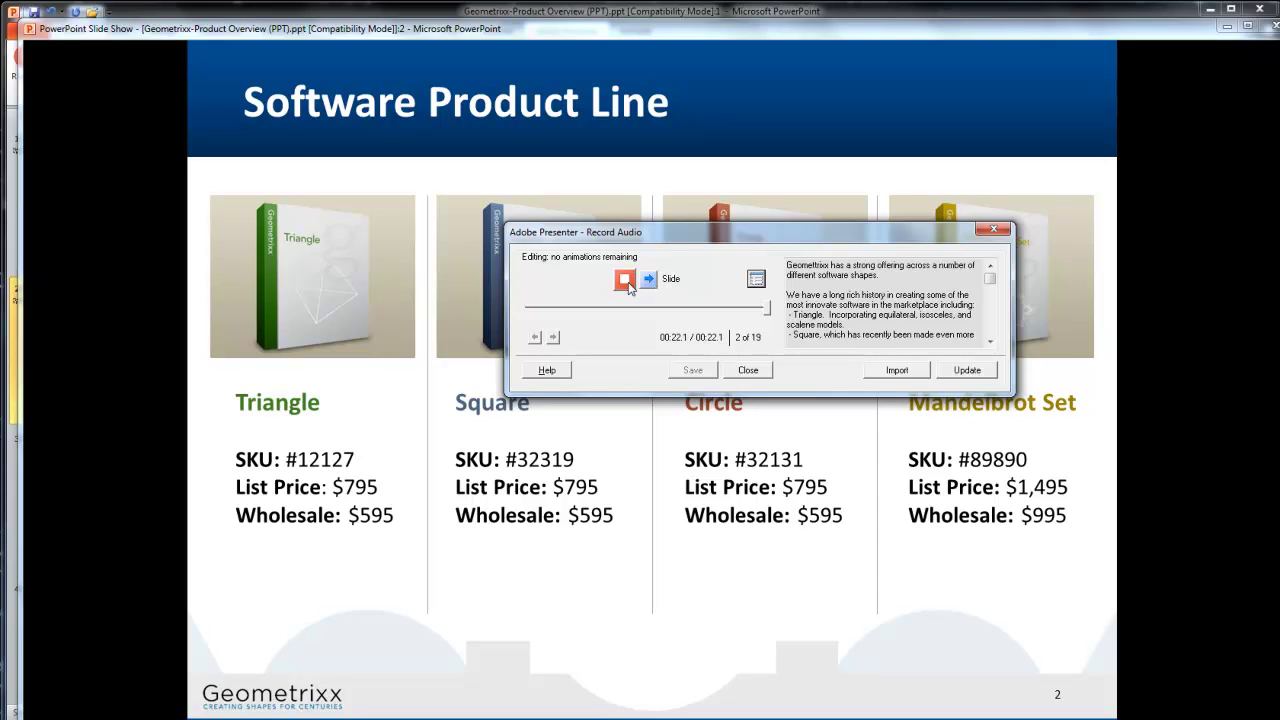
click(624, 280)
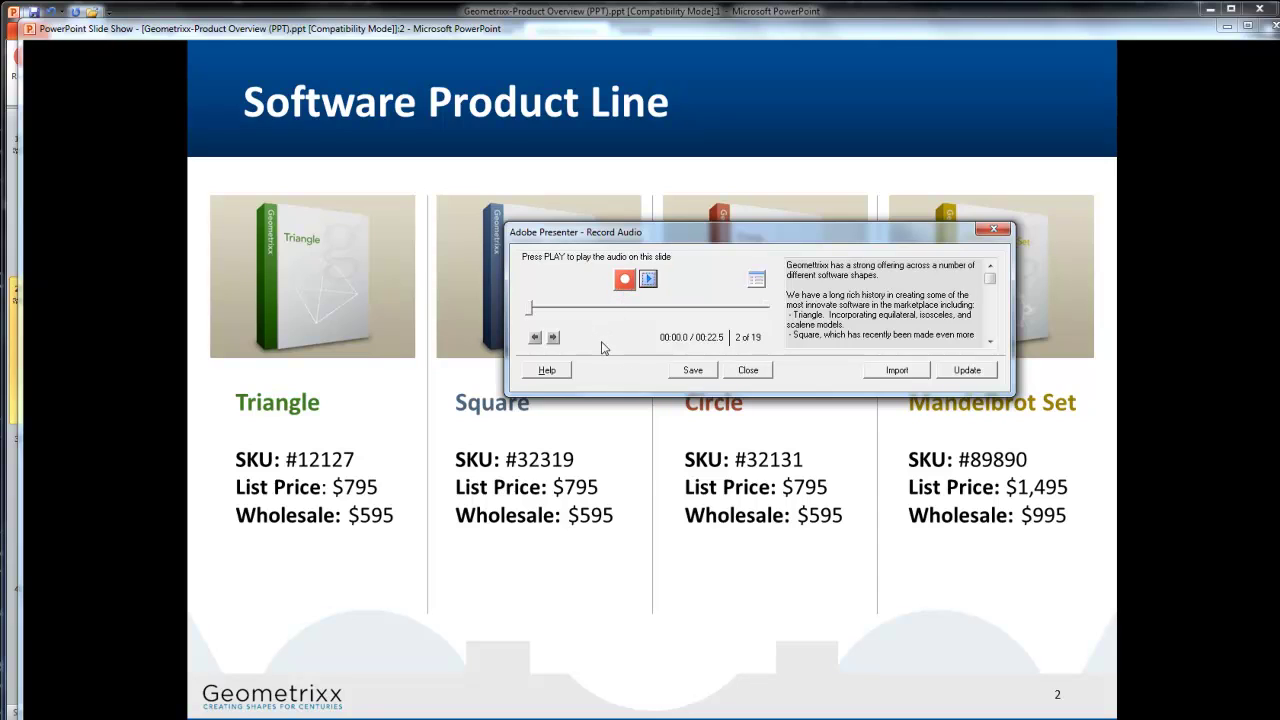
click(702, 370)
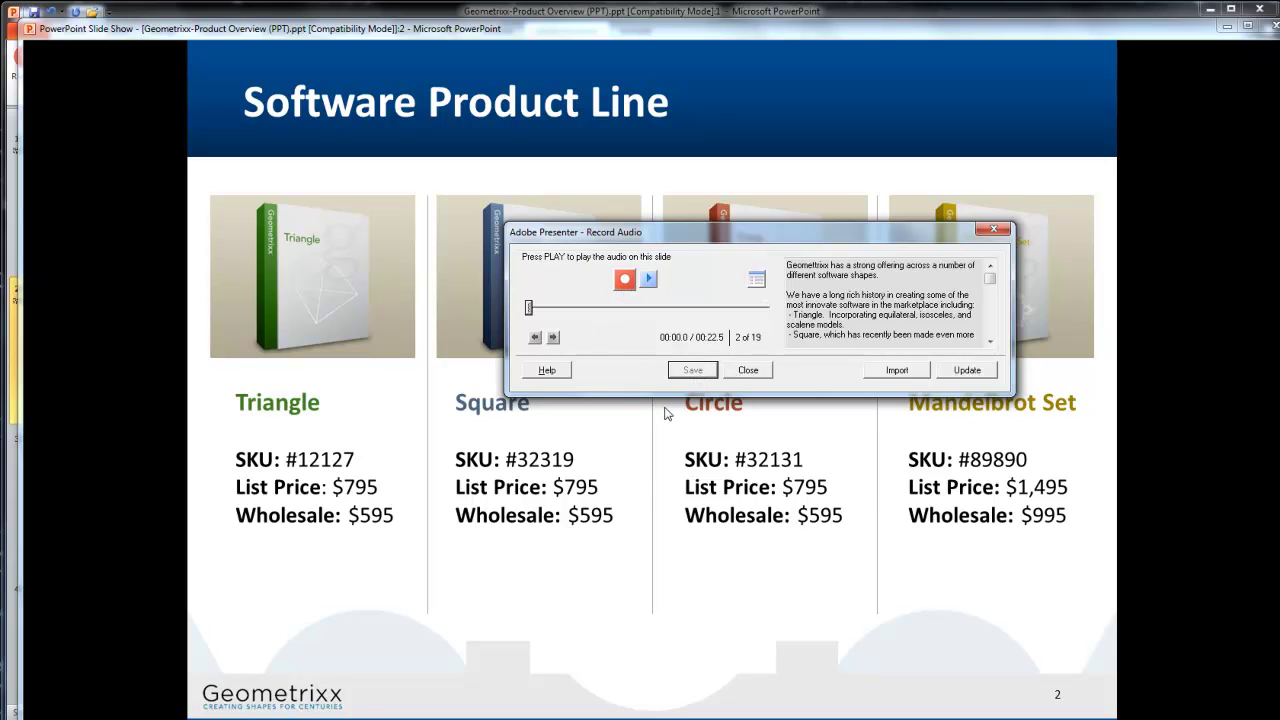
click(748, 370)
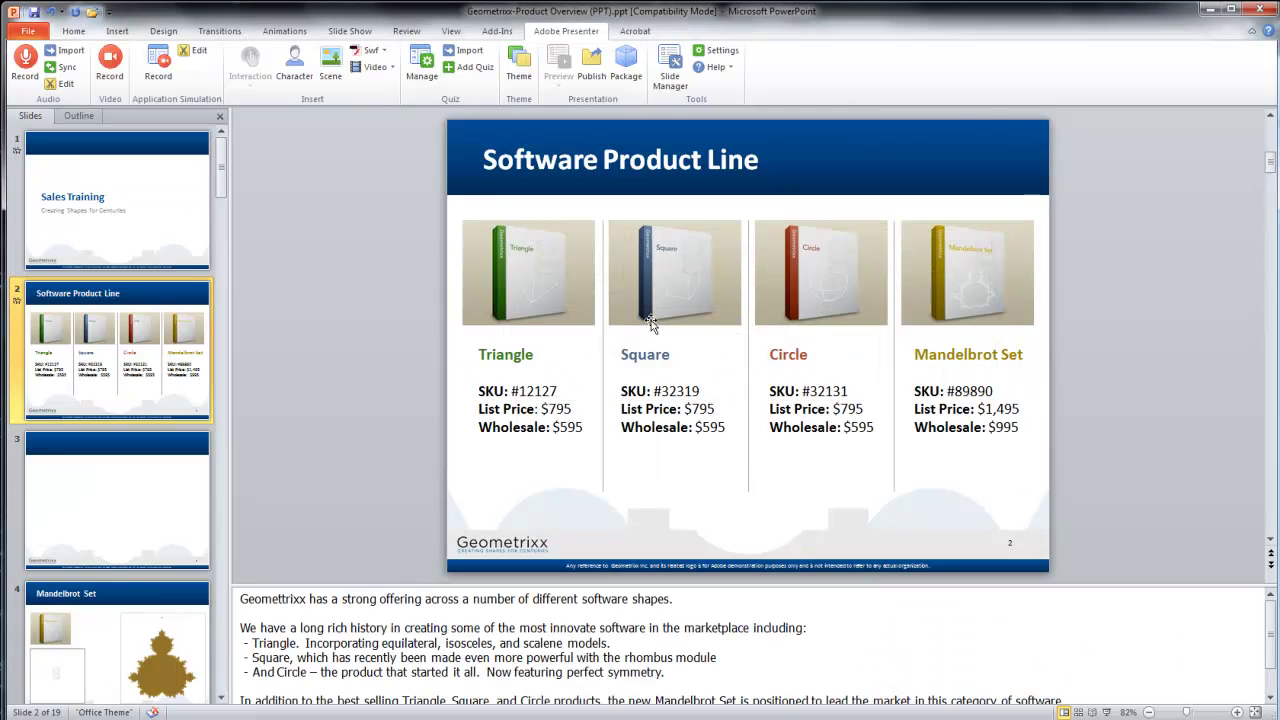
Step: Look over the slide list and options for importing audio files
click(70, 57)
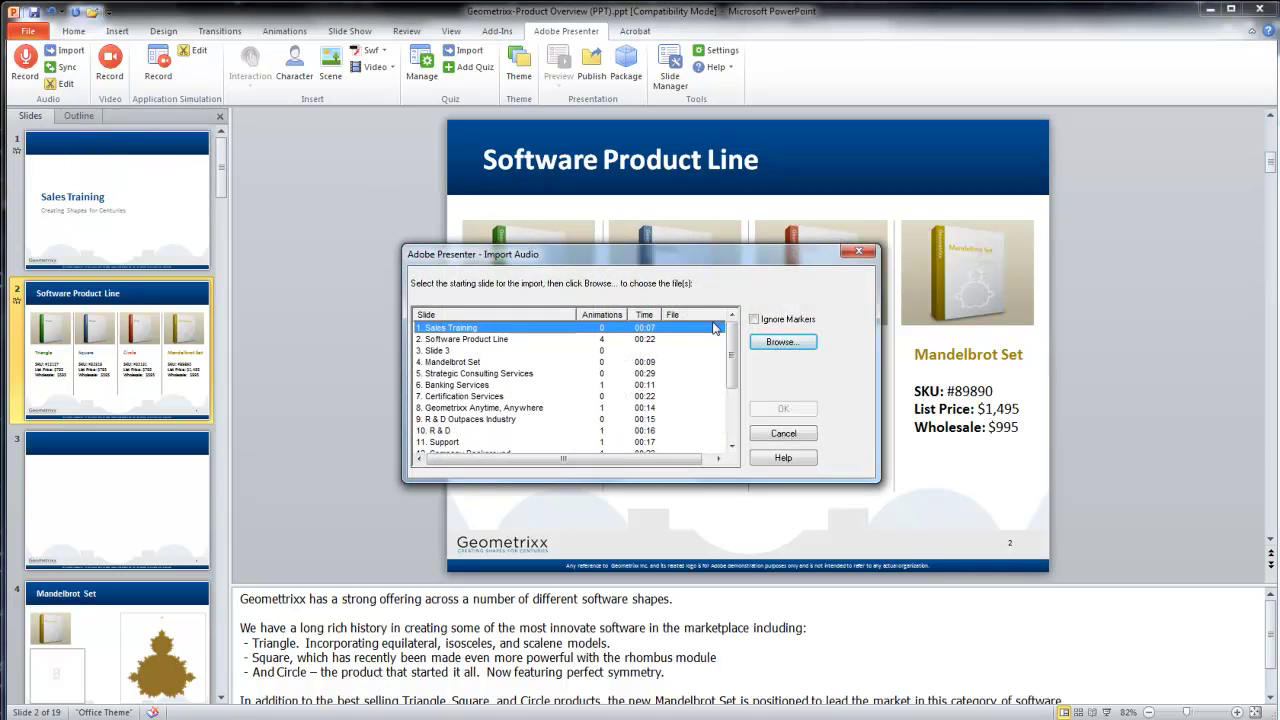
scroll(731, 341, down, 3)
scroll(731, 341, up, 3)
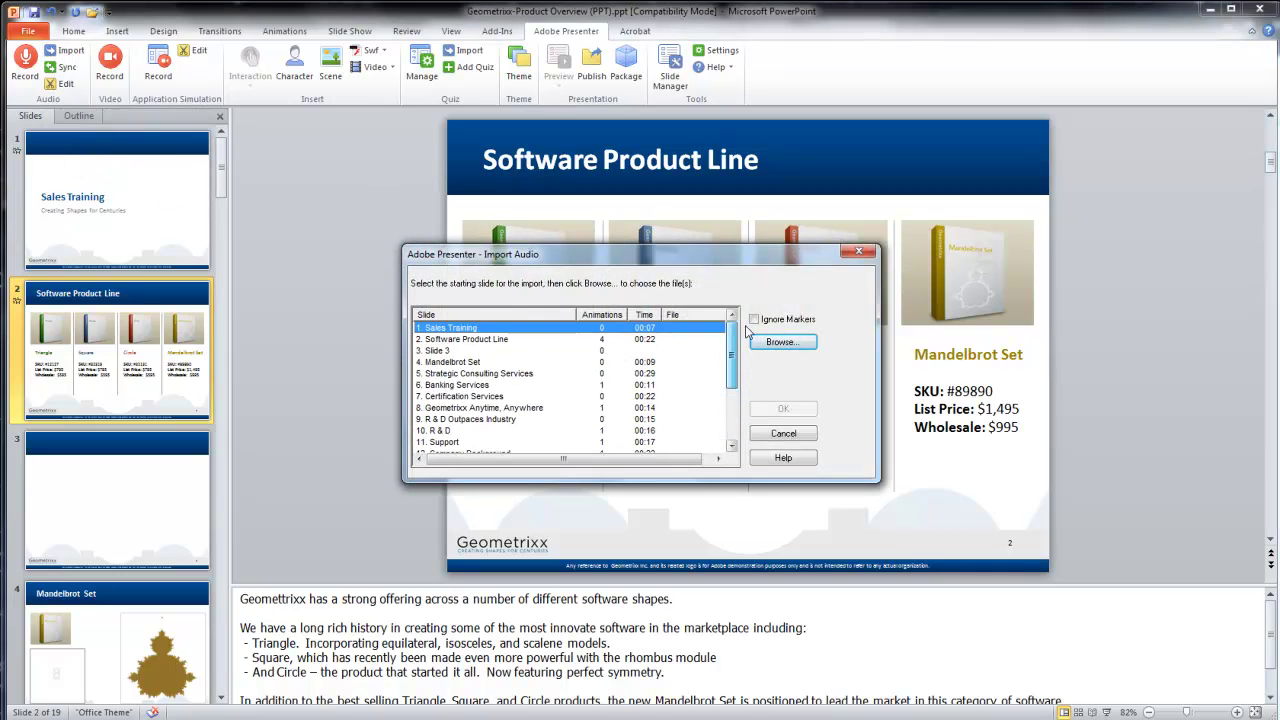
click(790, 437)
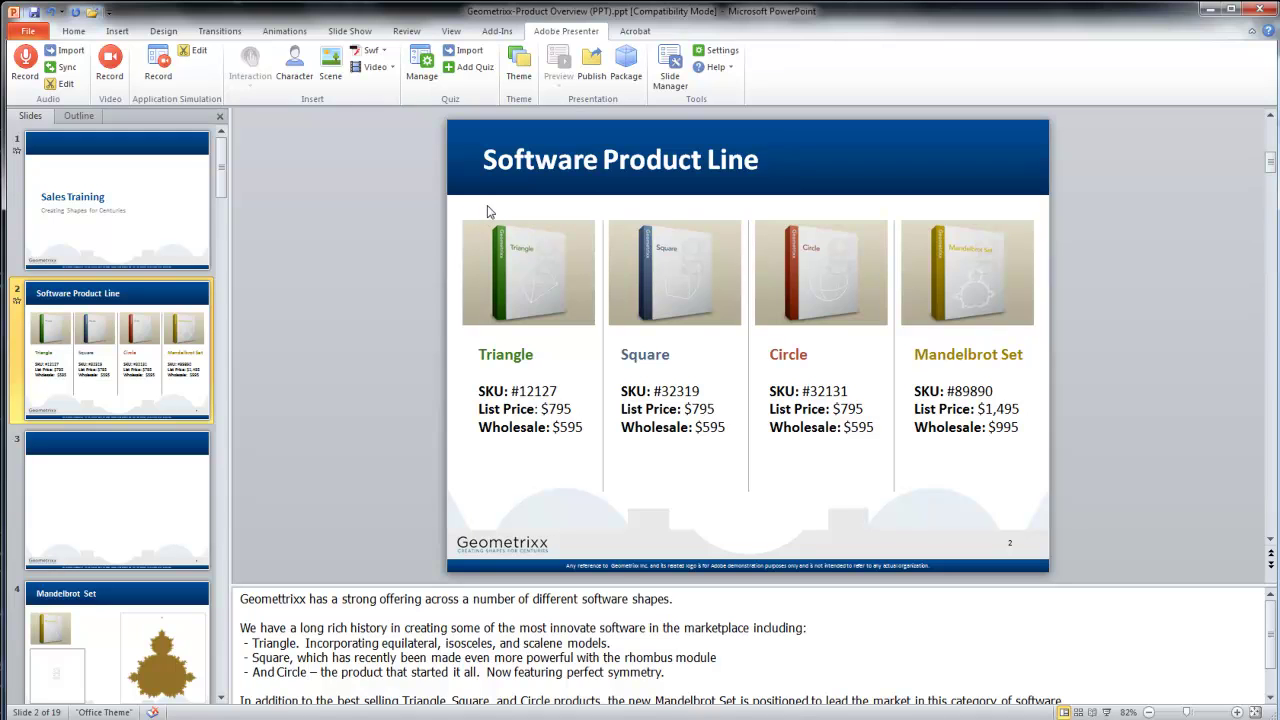
Step: Delete a section of about 0.57 seconds just after the start of slide 2 in the audio waveform and save the edit
click(78, 90)
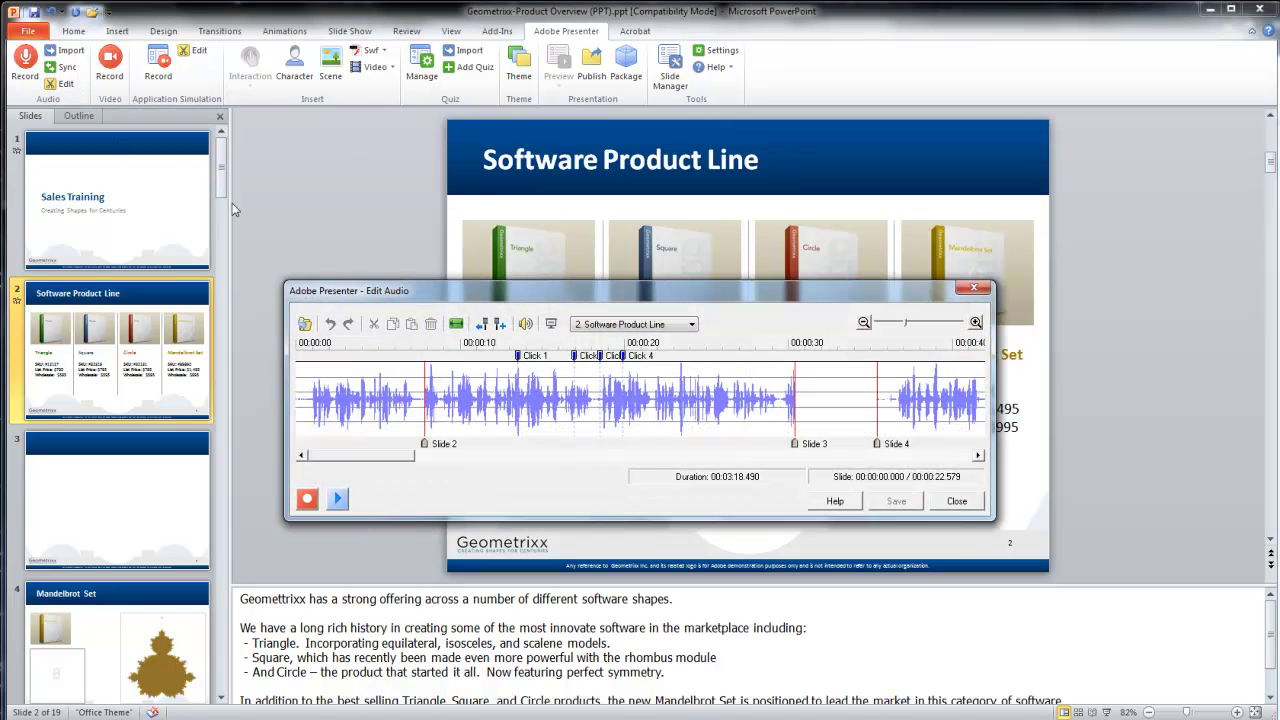
drag(536, 297, 533, 248)
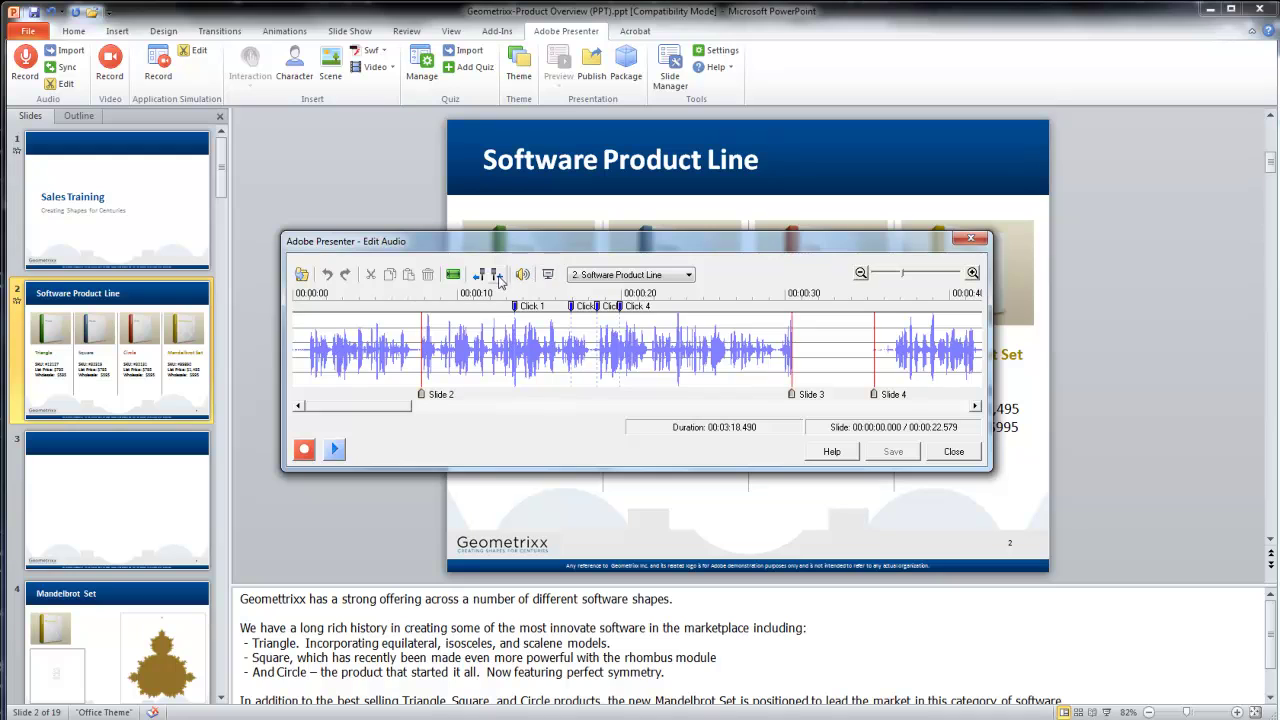
click(972, 272)
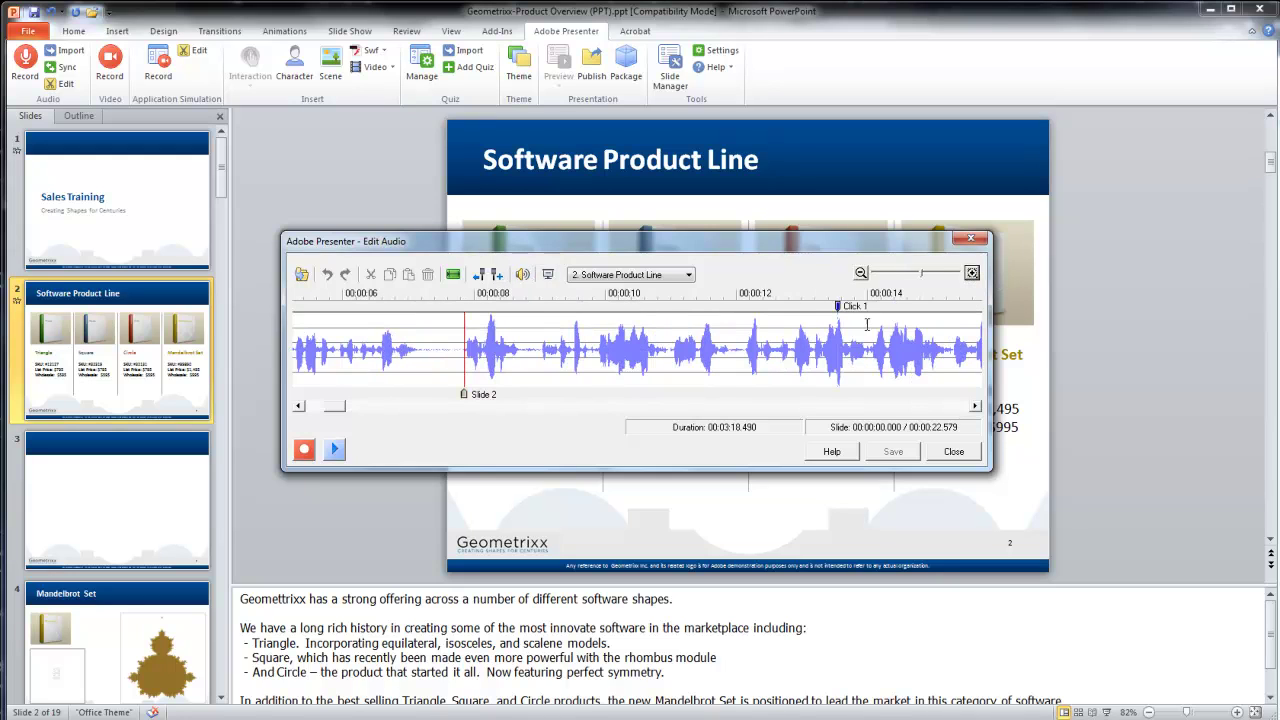
drag(536, 358, 573, 360)
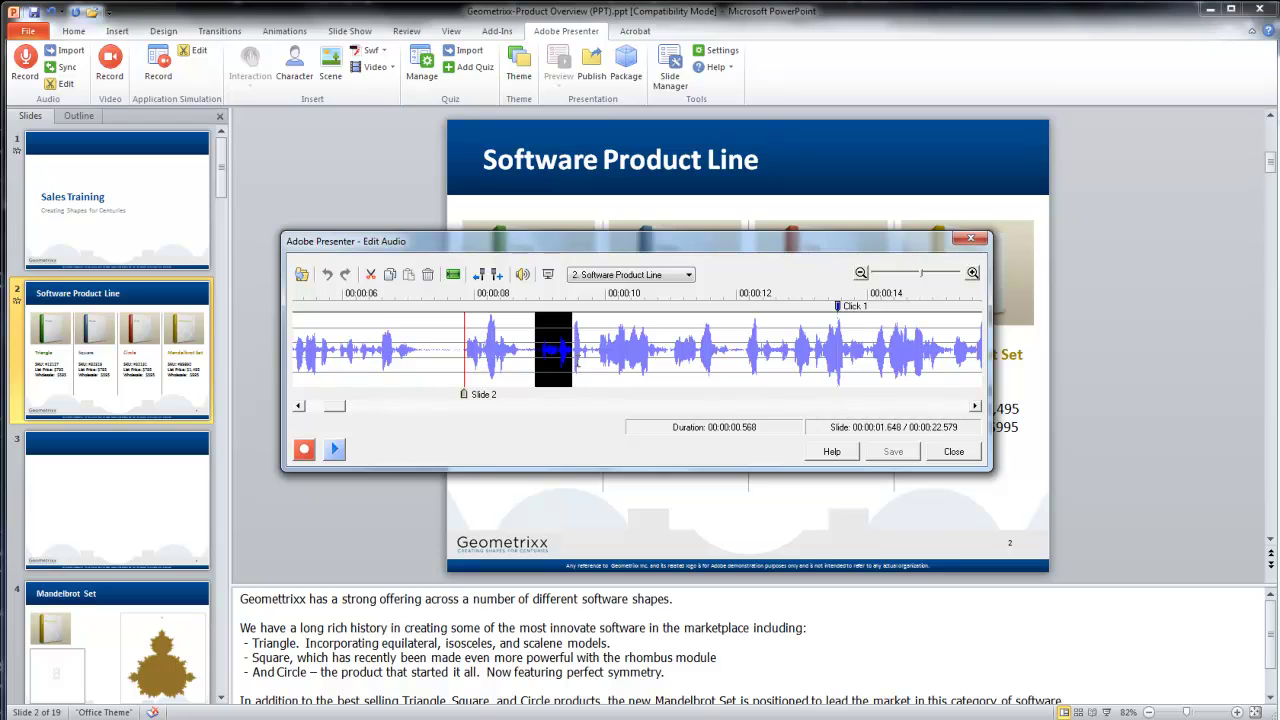
key(Delete)
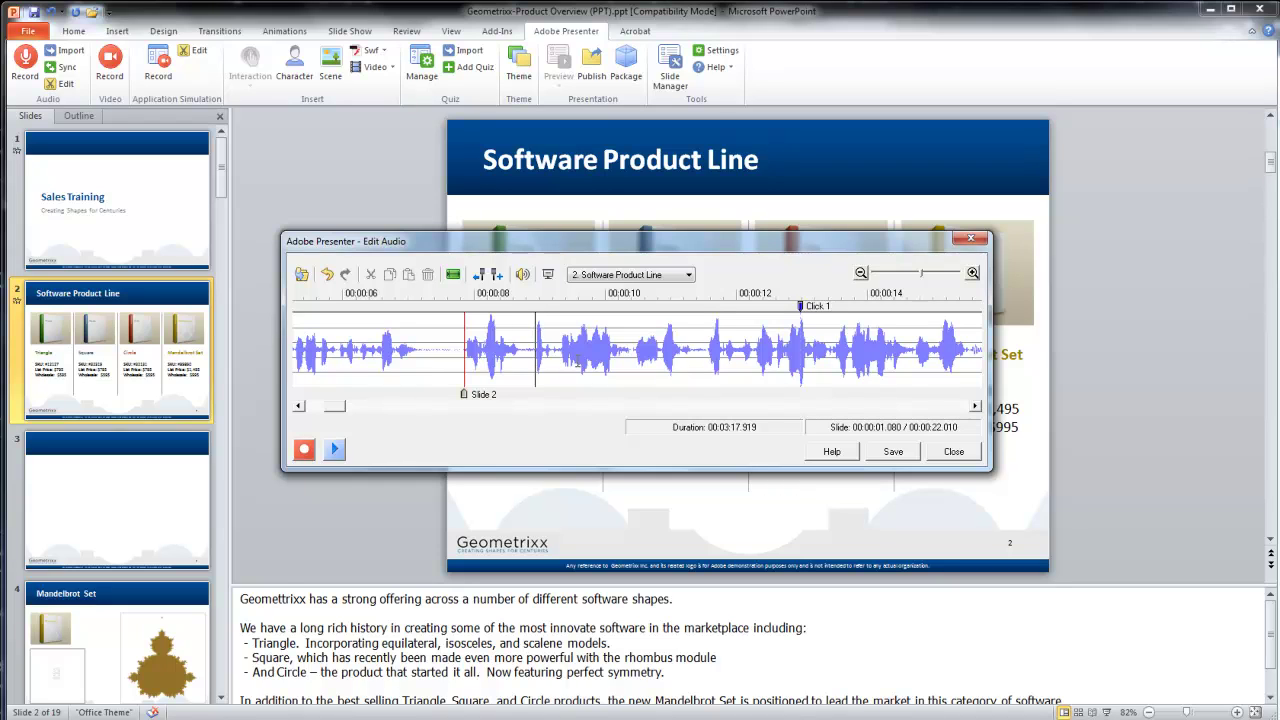
click(895, 455)
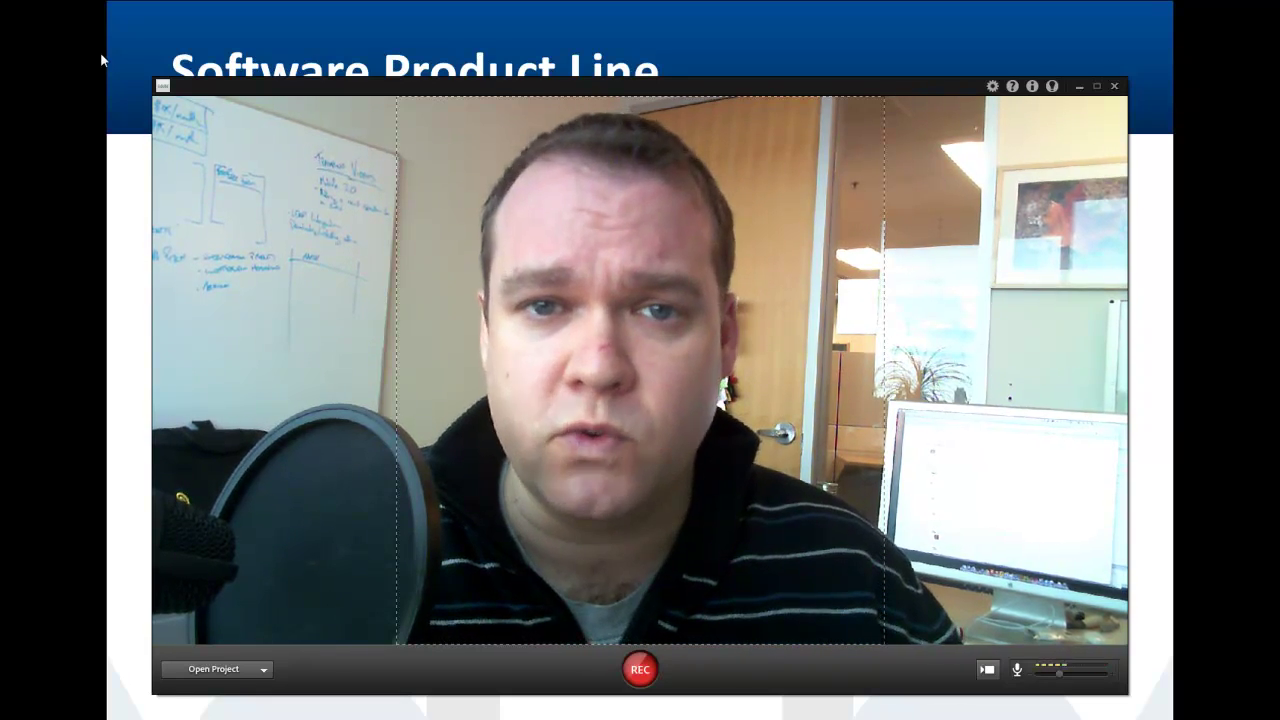
Step: Mute the microphone and start recording the presenter video with zero microphone volume
click(1017, 670)
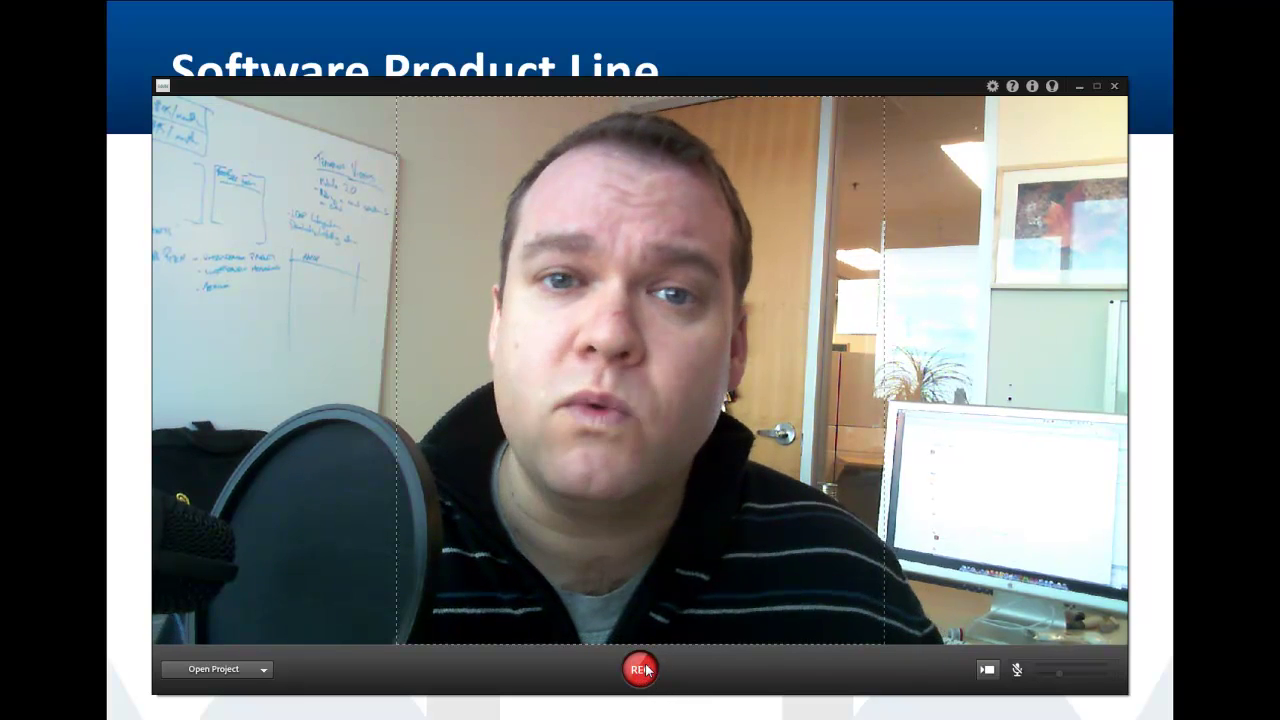
click(645, 670)
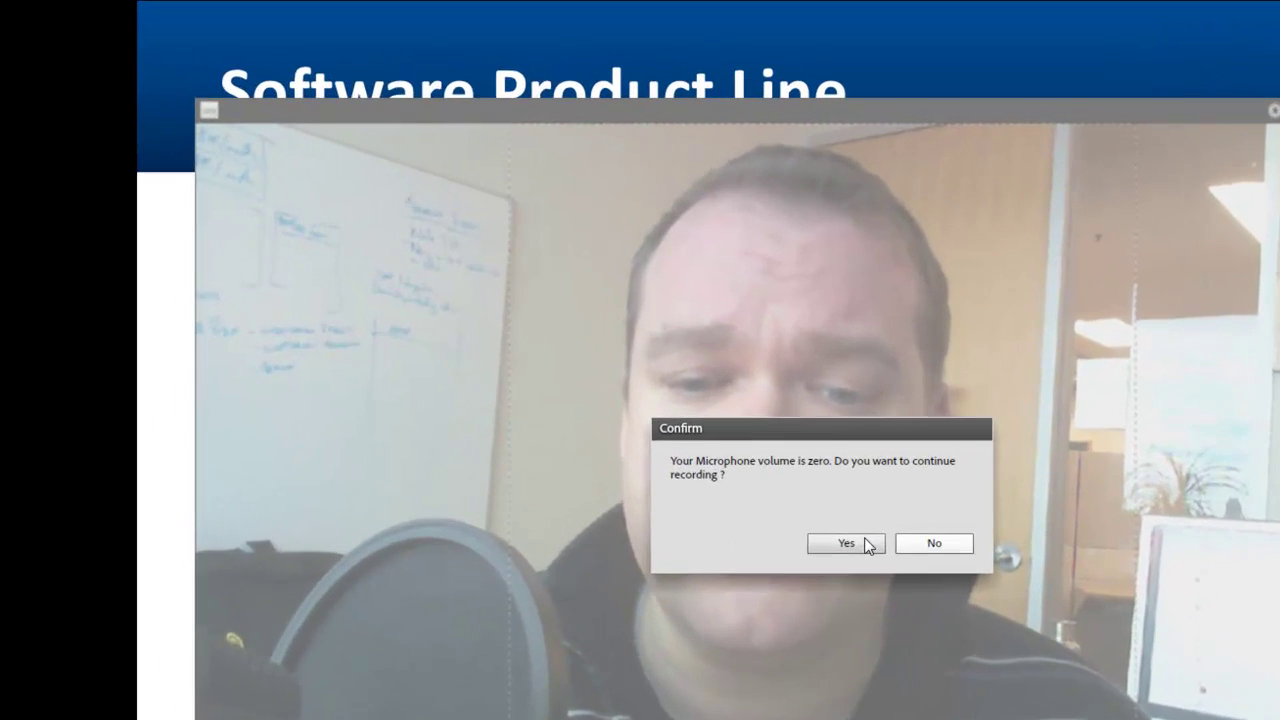
click(846, 543)
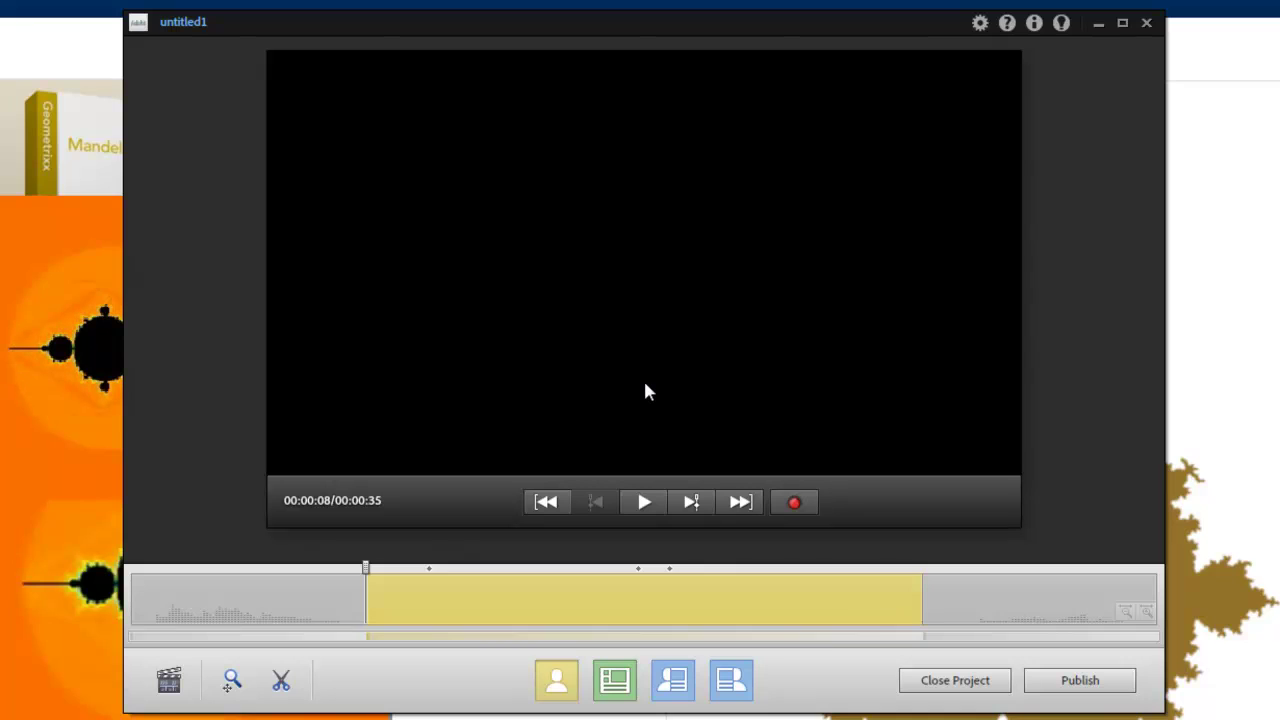
Step: Play the recorded video and switch its layout from presenter only to slides only, presenter on left, and presenter on right
click(644, 502)
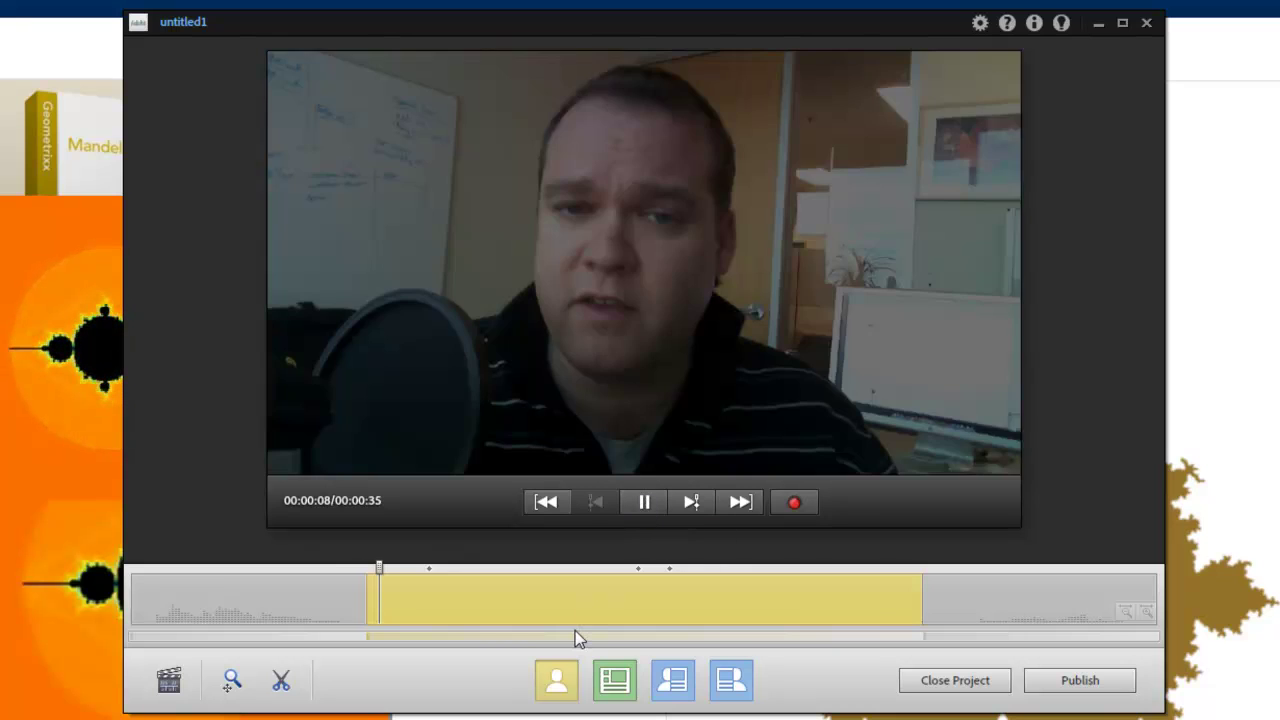
click(628, 680)
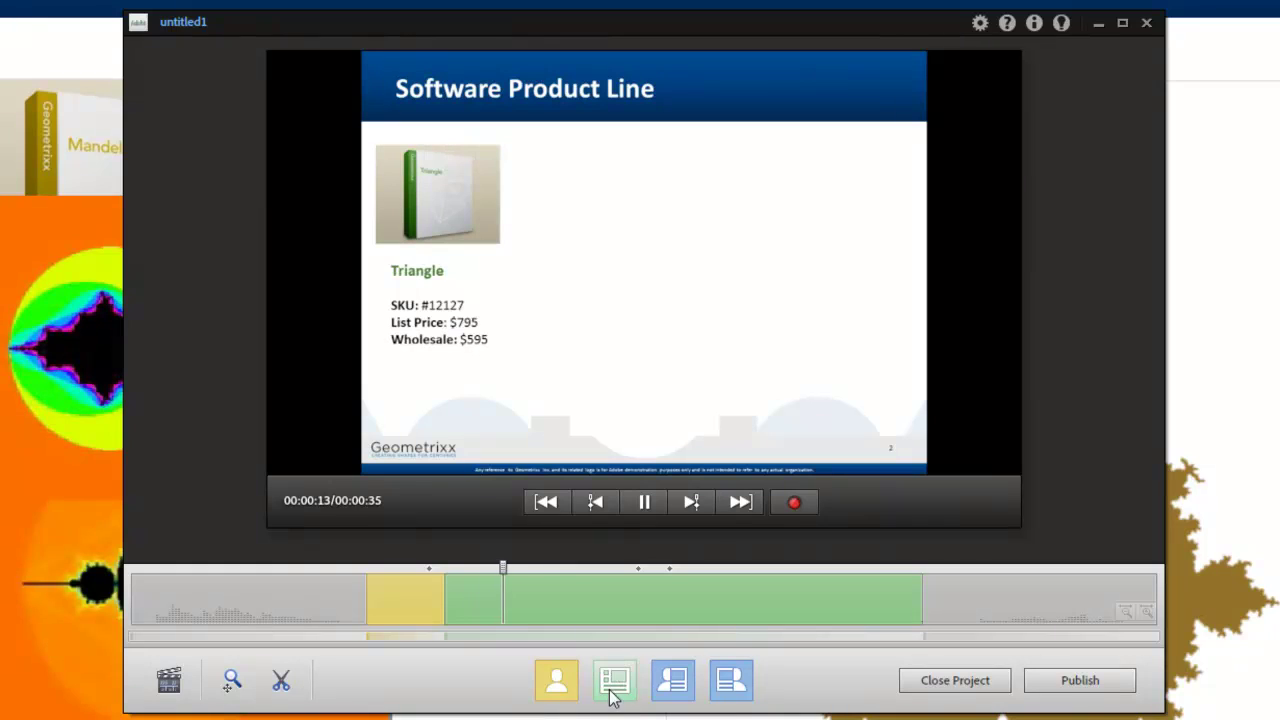
click(672, 682)
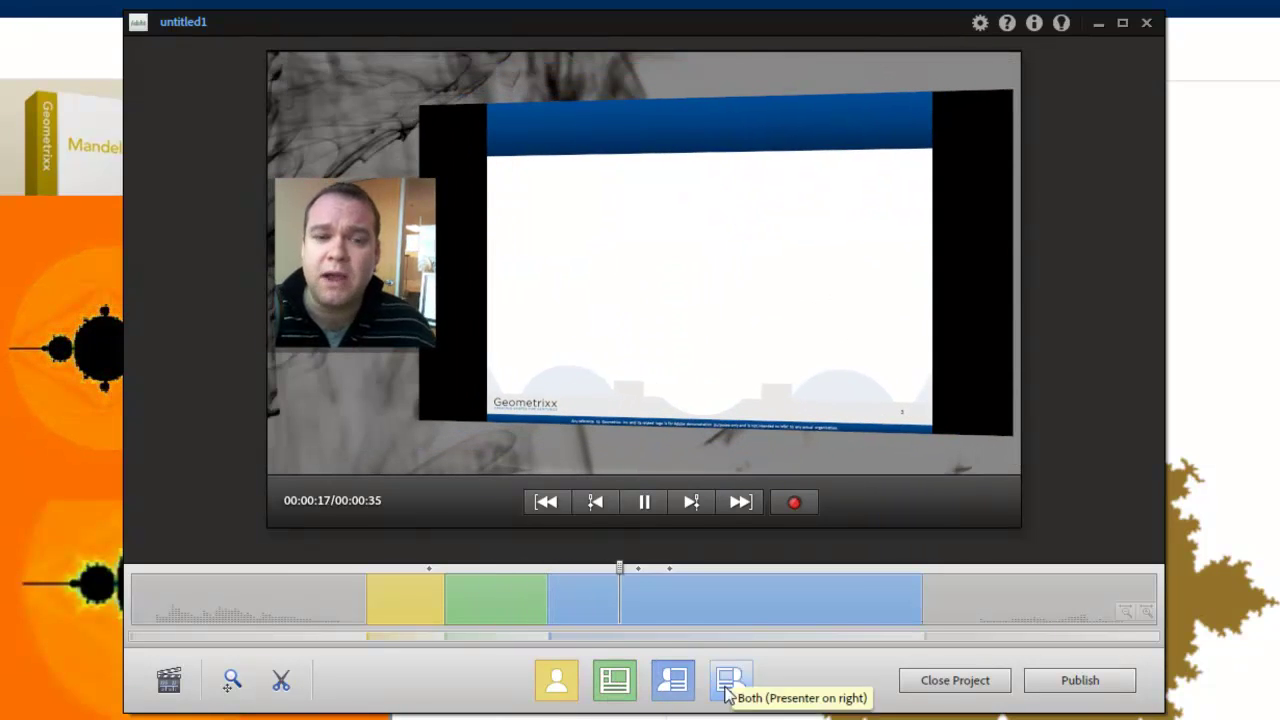
click(731, 684)
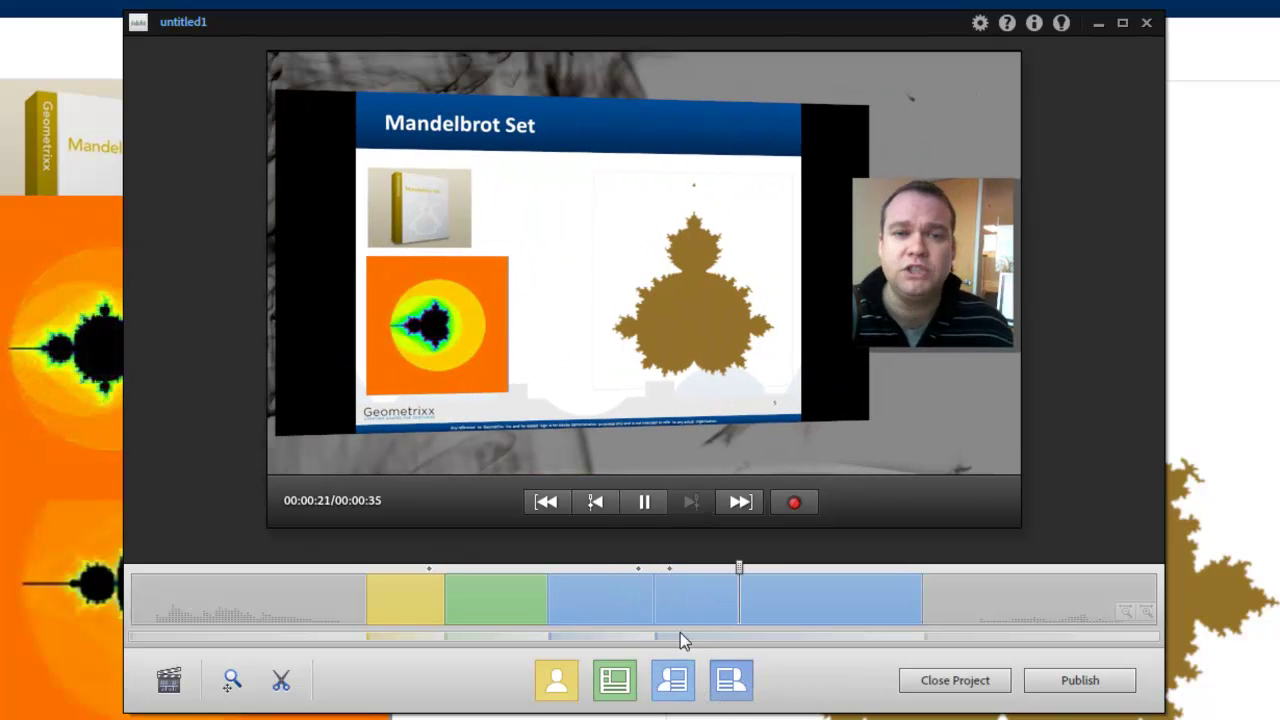
click(650, 503)
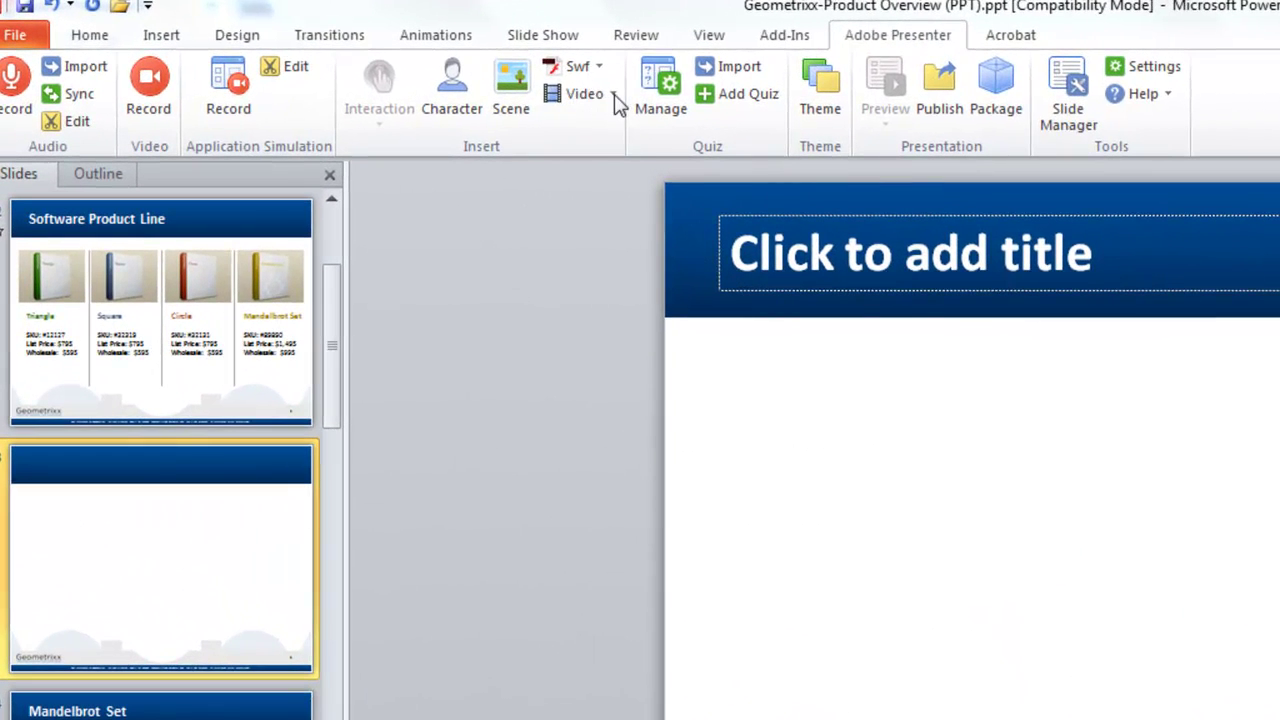
Step: Look through the video import files and the video and SWF insertion options for the blank slide 3
click(613, 96)
click(608, 124)
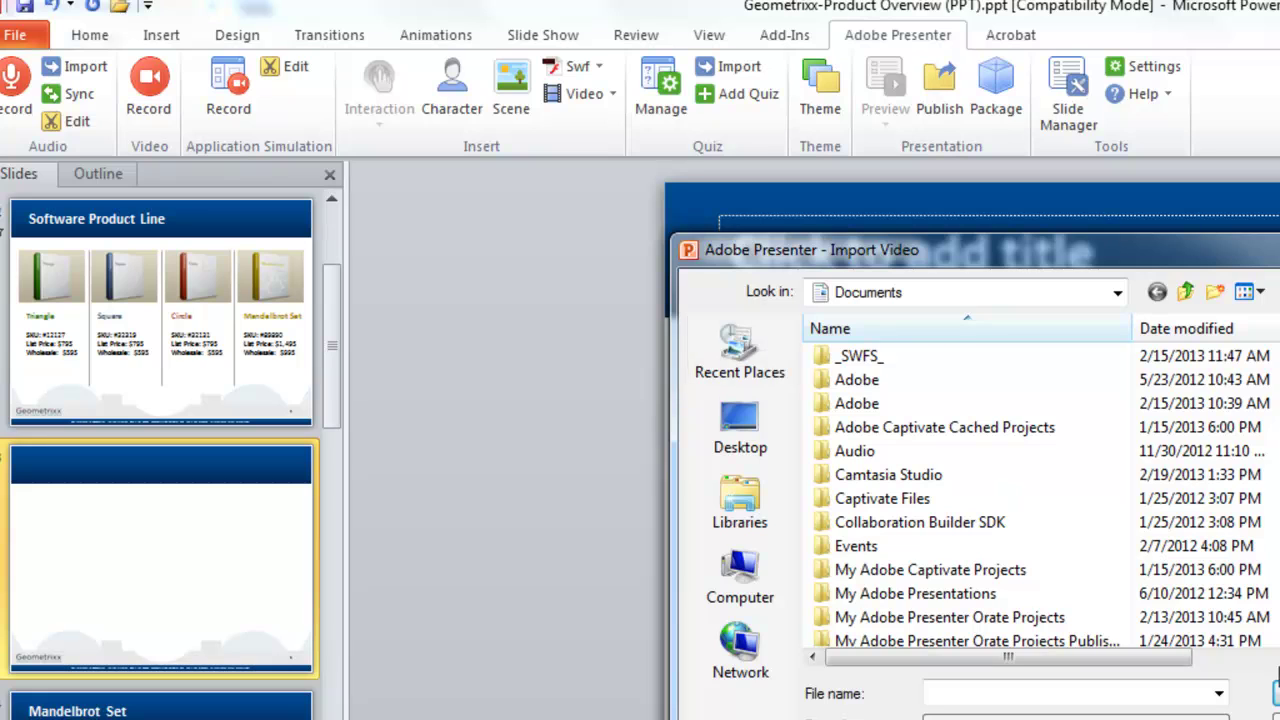
key(Escape)
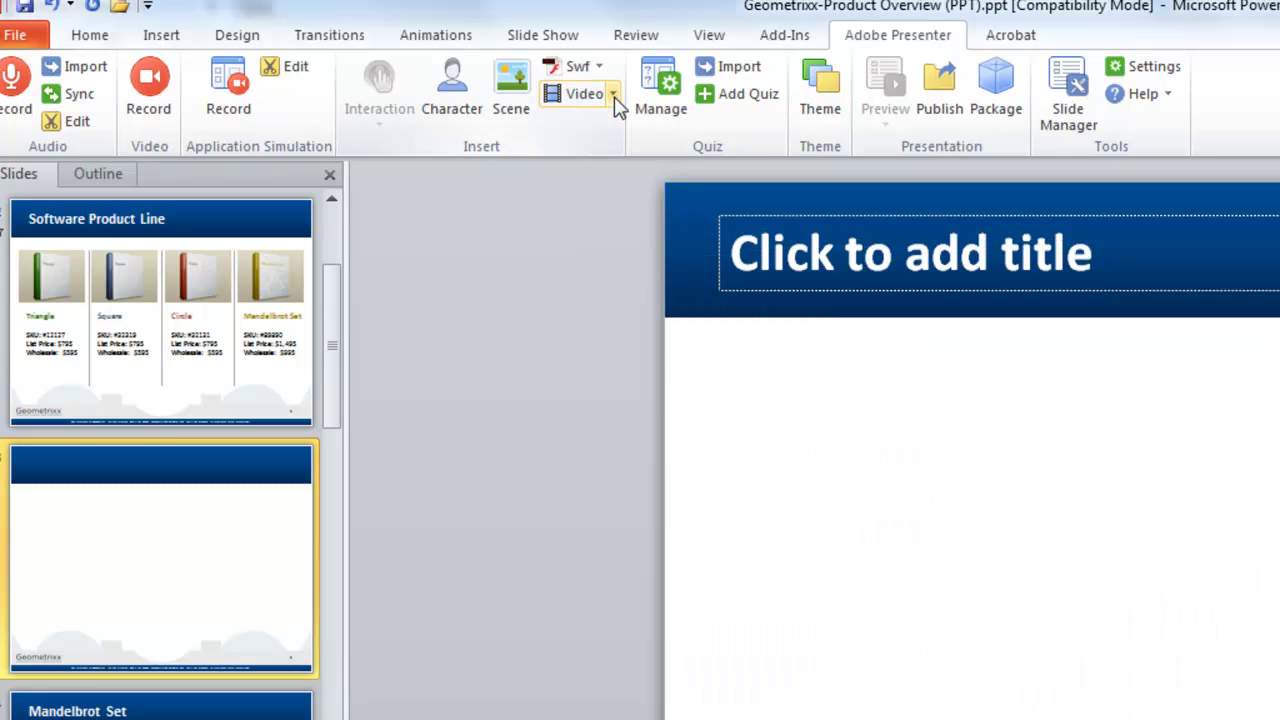
click(613, 96)
click(600, 310)
click(599, 66)
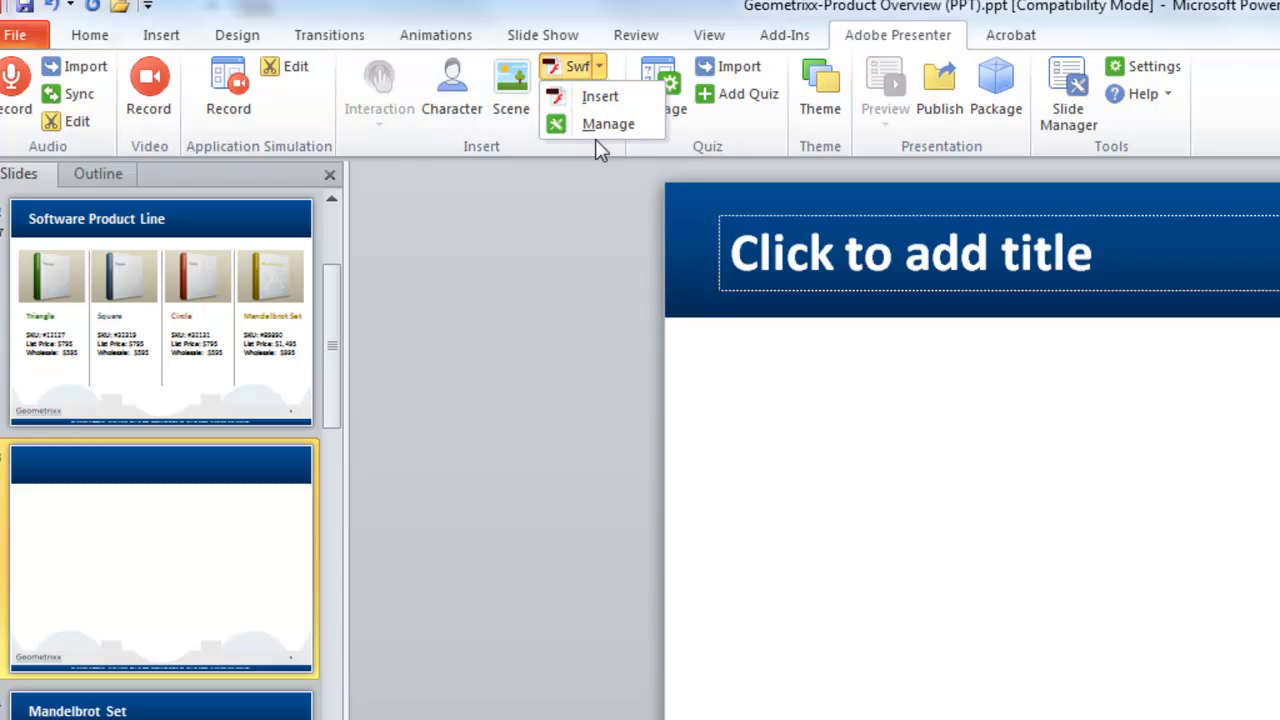
click(543, 331)
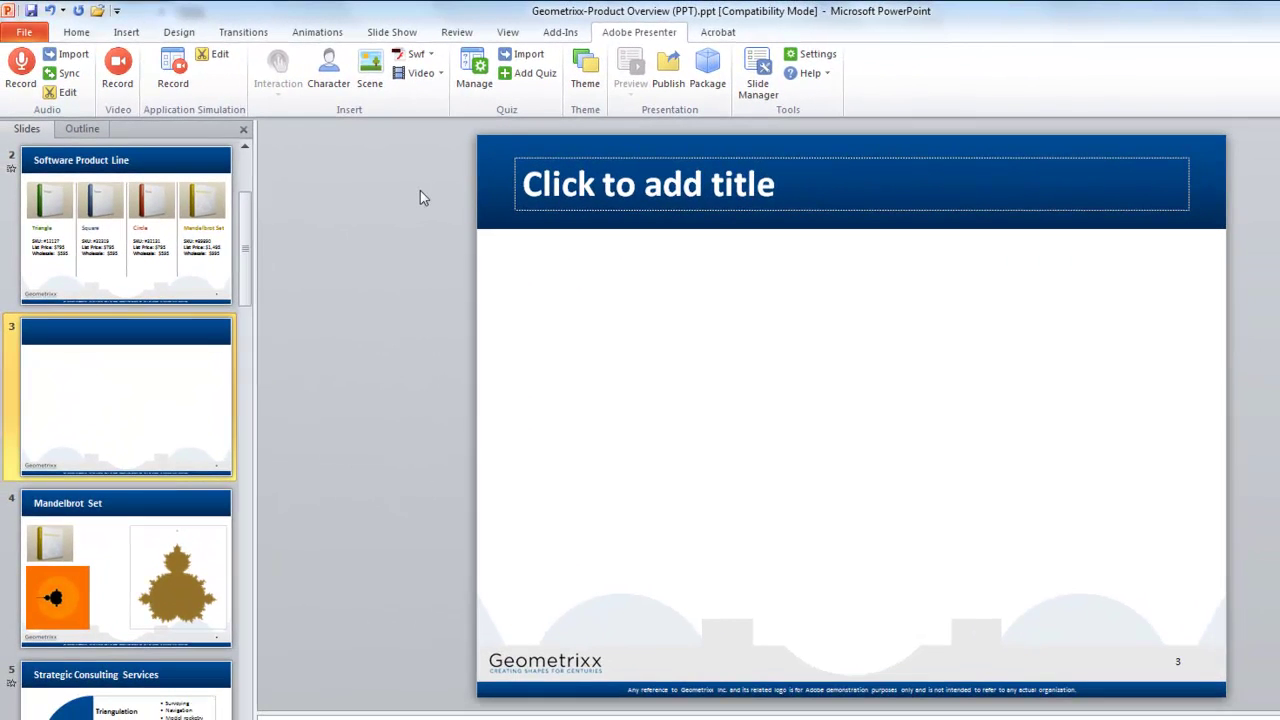
Step: Insert the MRI scanner scene from the Medical category onto the blank slide 3
click(370, 70)
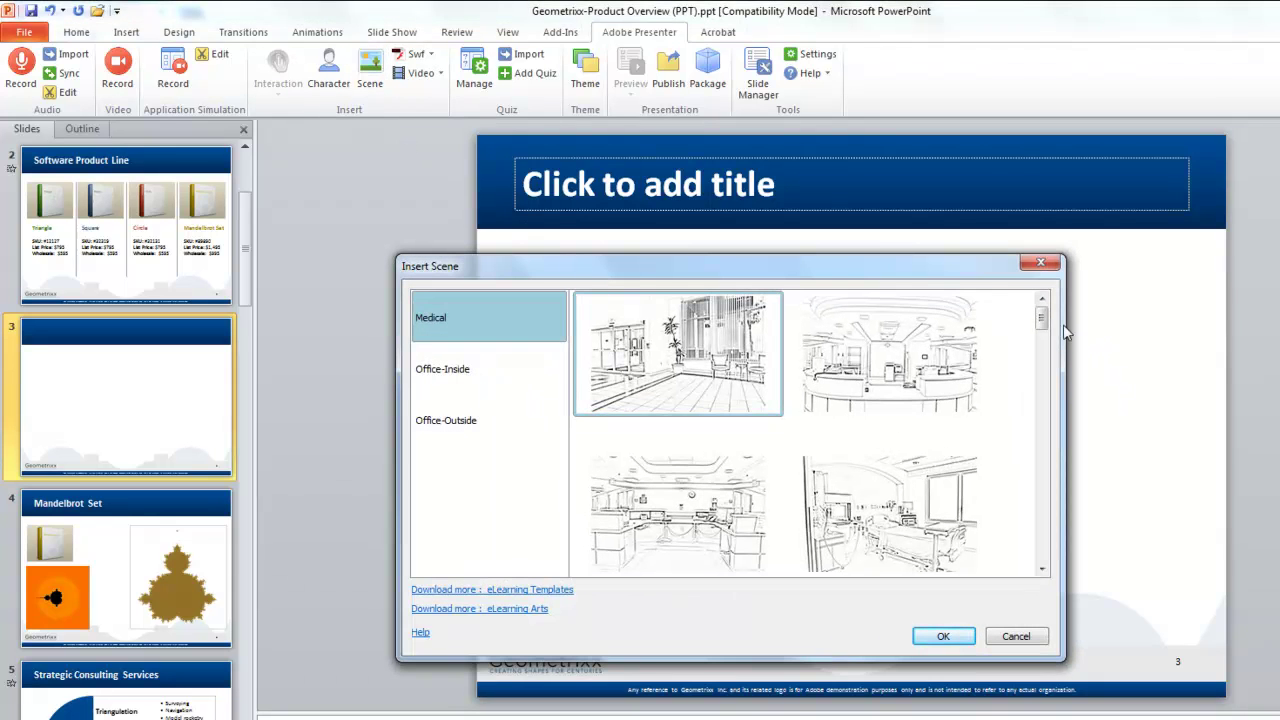
mouse_move(1041, 318)
mouse_down()
mouse_move(1037, 425)
mouse_move(1037, 398)
mouse_move(1040, 414)
mouse_up()
click(516, 367)
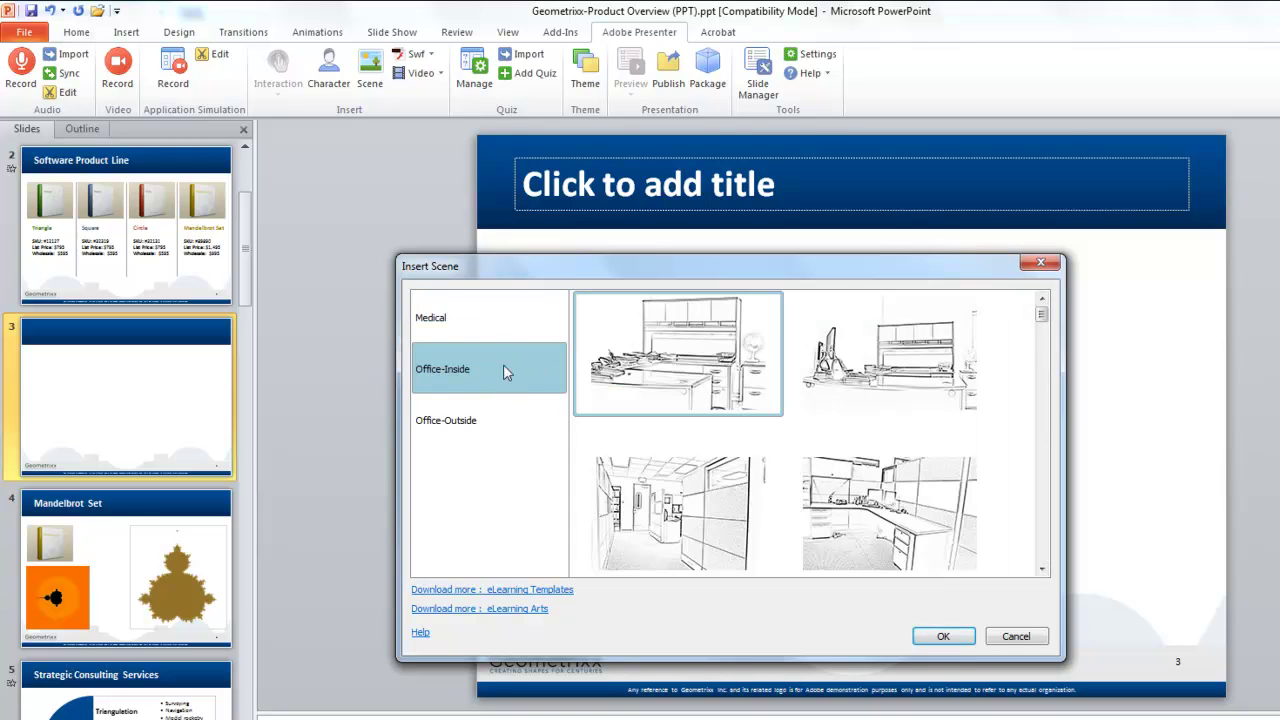
click(489, 321)
drag(1043, 322, 1043, 429)
click(630, 420)
click(936, 636)
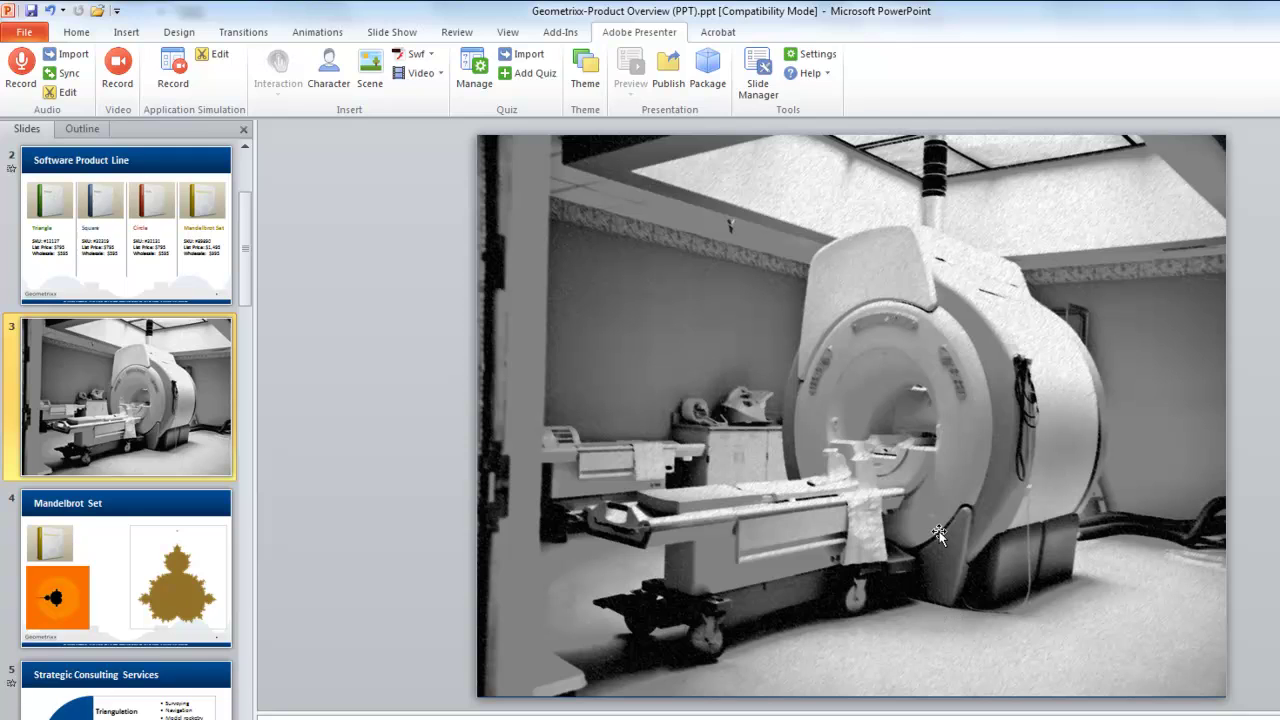
Step: Insert the second standing pose of the woman in teal scrubs from the Medicine characters onto slide 3
click(328, 70)
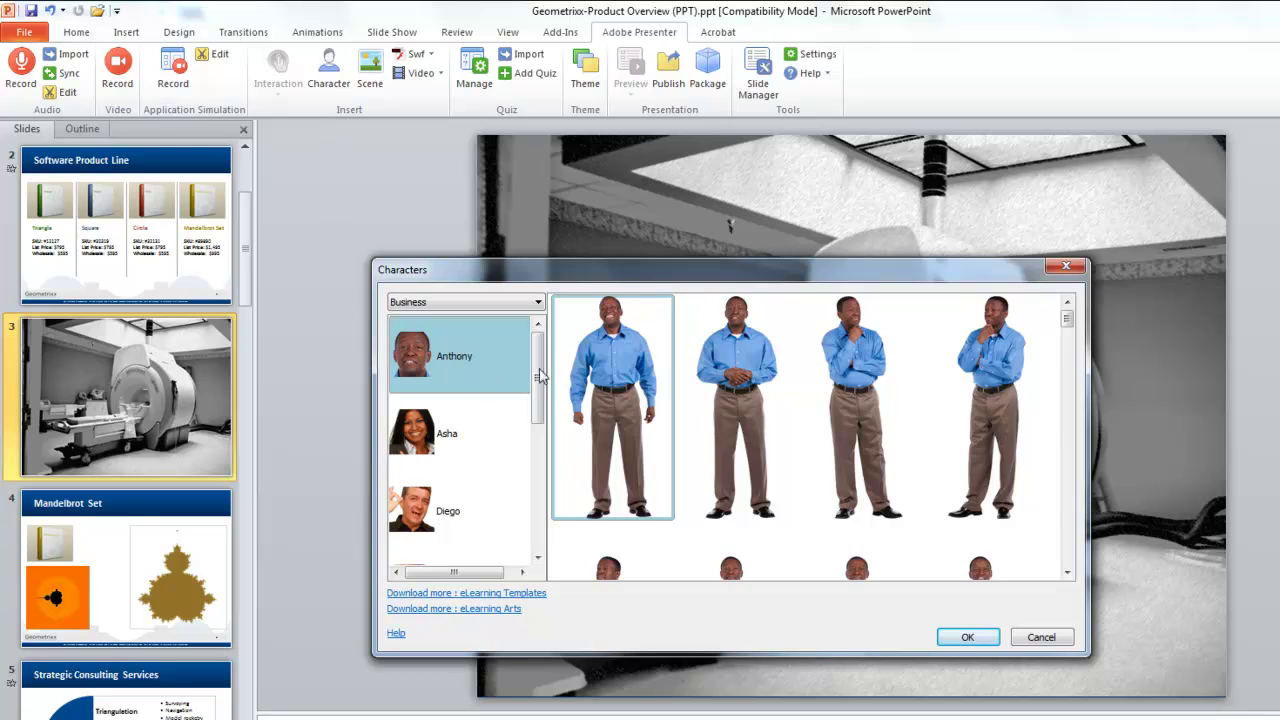
drag(537, 378, 535, 462)
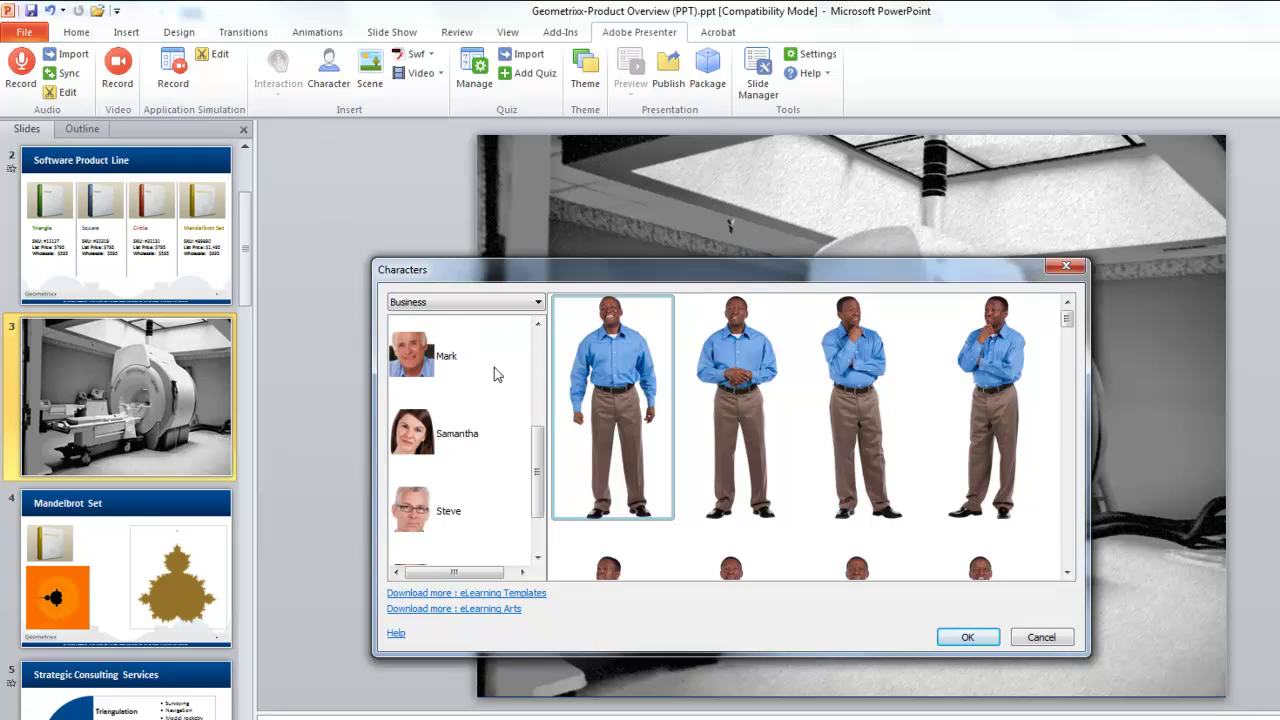
click(440, 304)
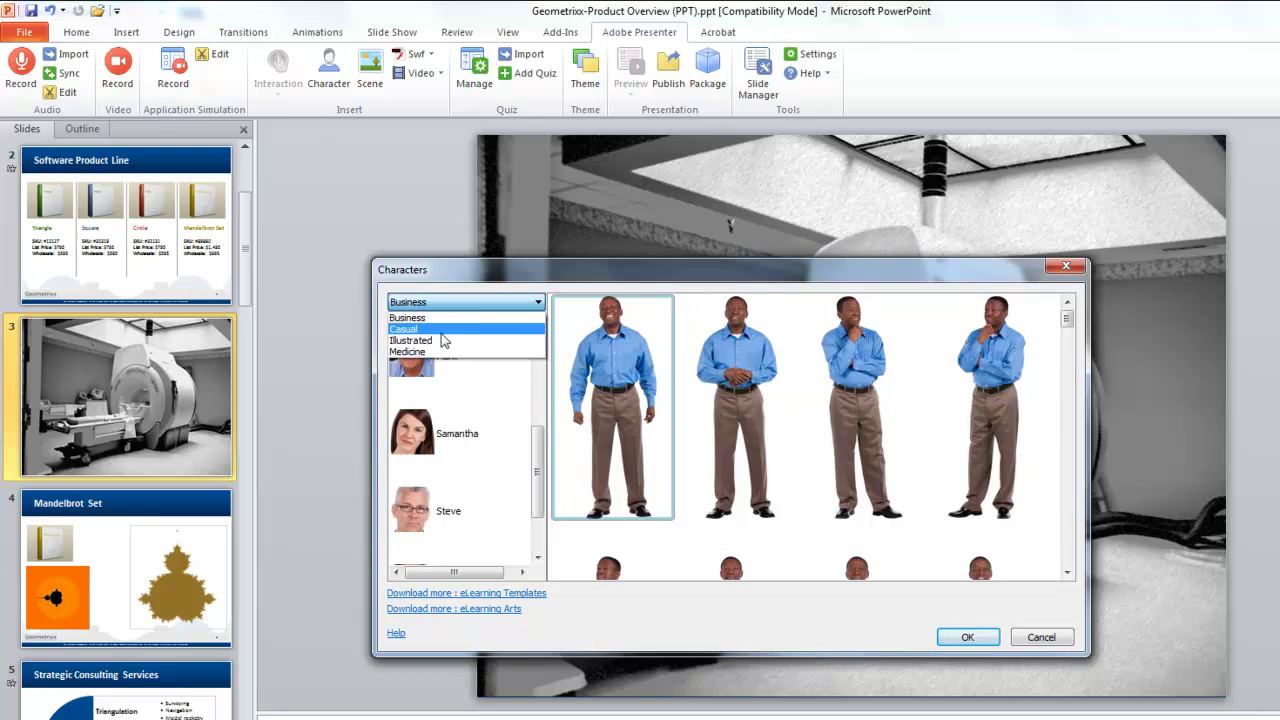
click(441, 352)
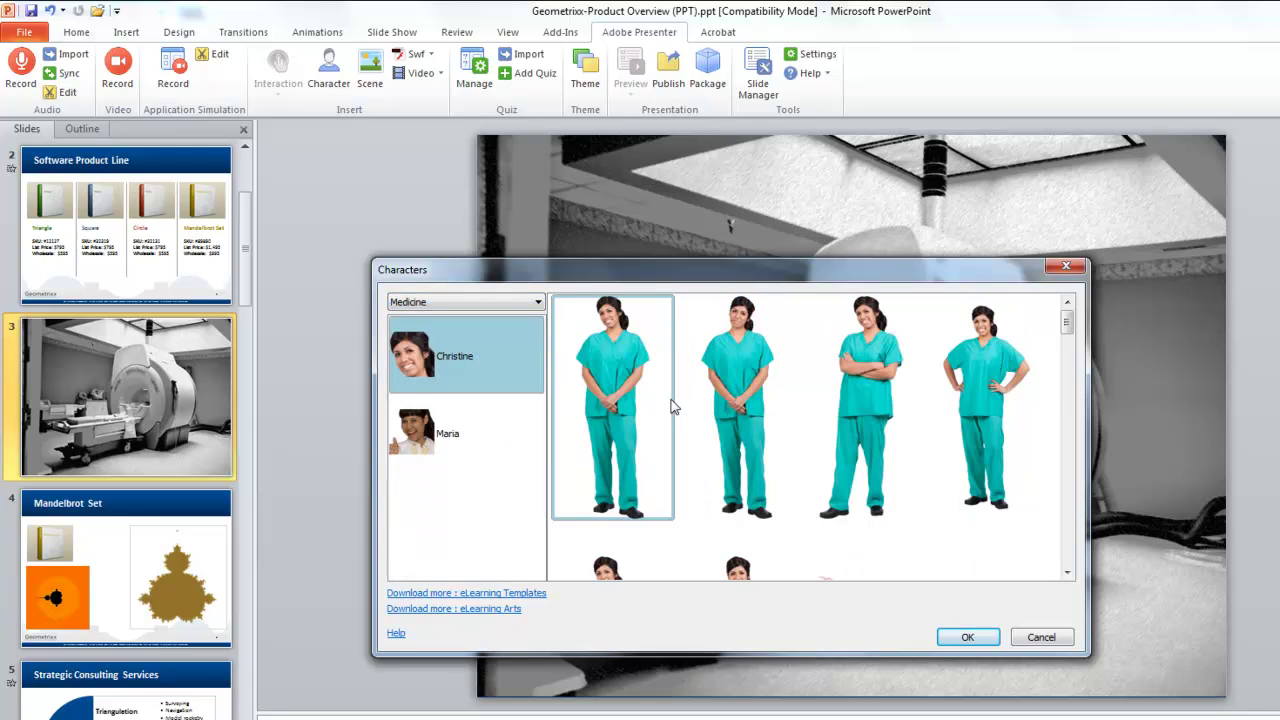
click(753, 415)
click(962, 638)
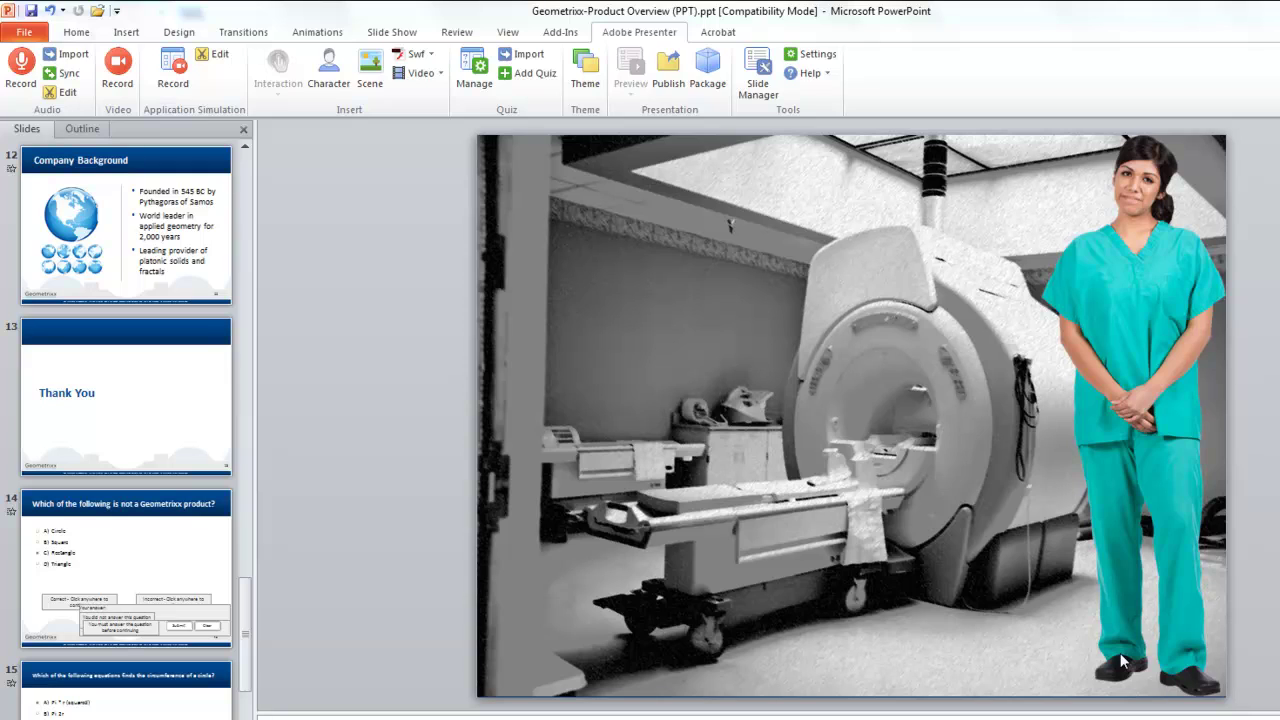
Step: Look through the quiz manager's question types, new question group settings and LMS reporting options
click(476, 78)
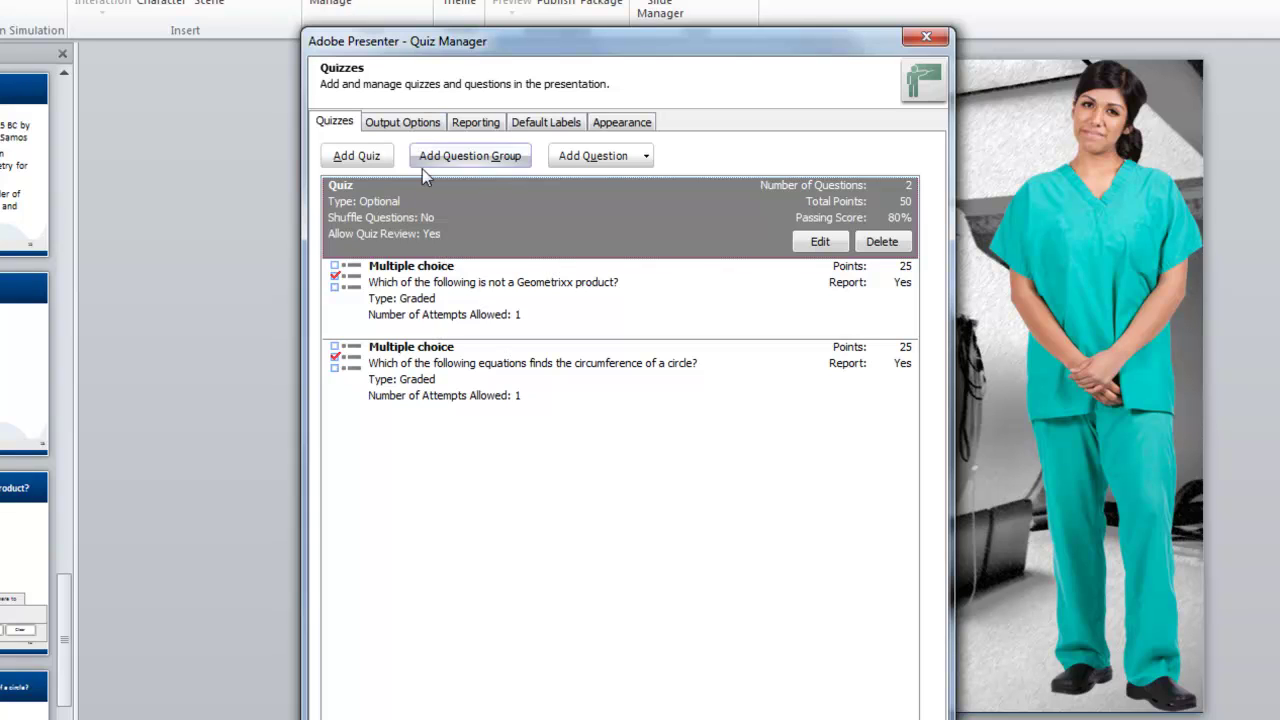
click(597, 156)
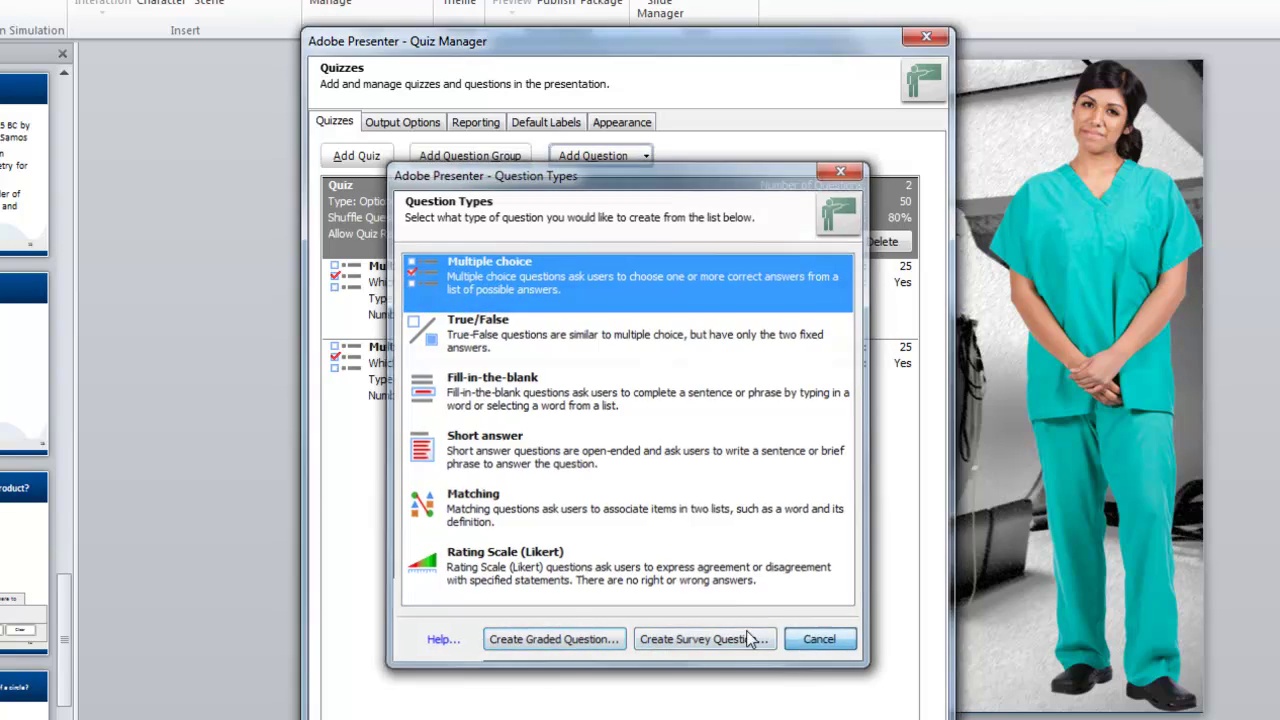
click(796, 648)
click(490, 158)
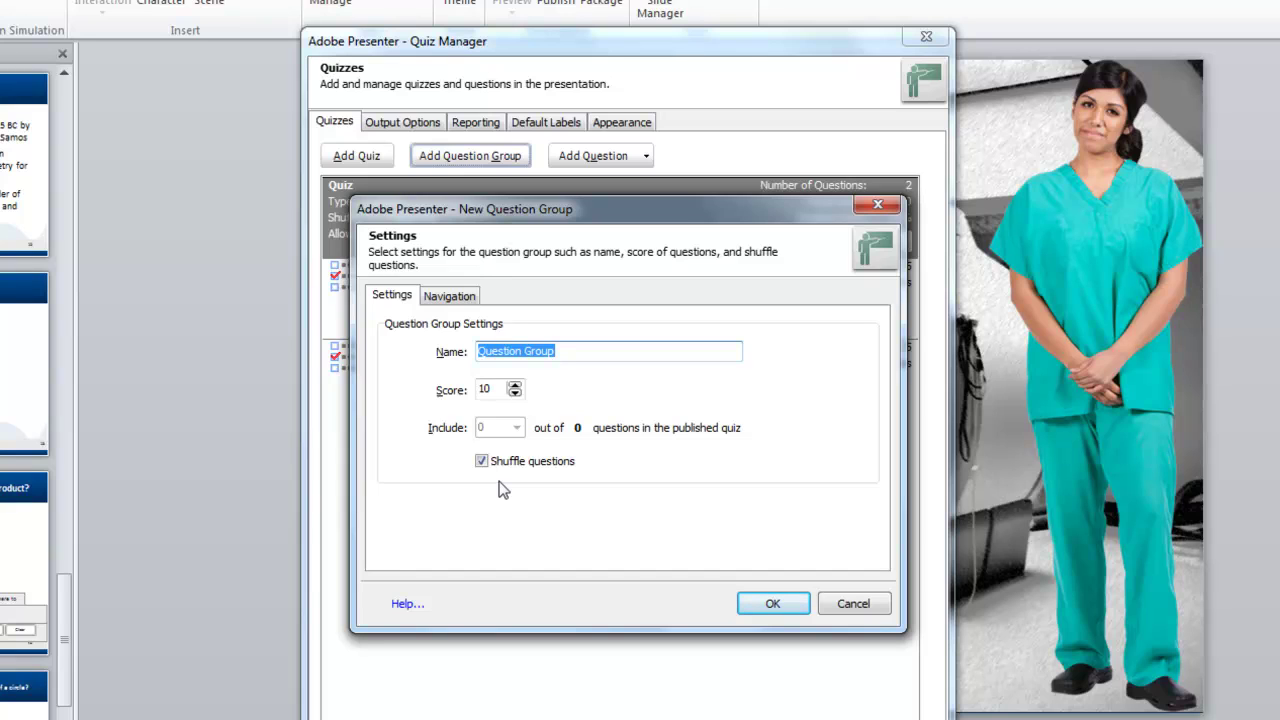
click(852, 604)
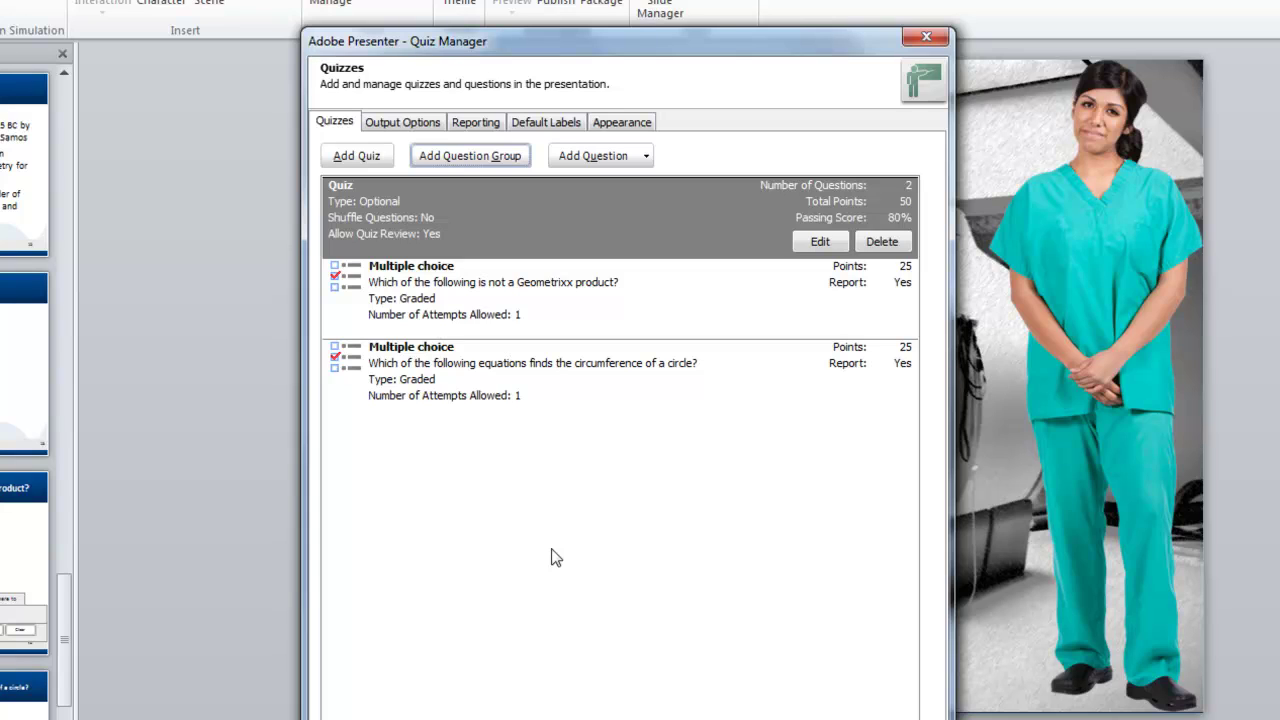
click(466, 124)
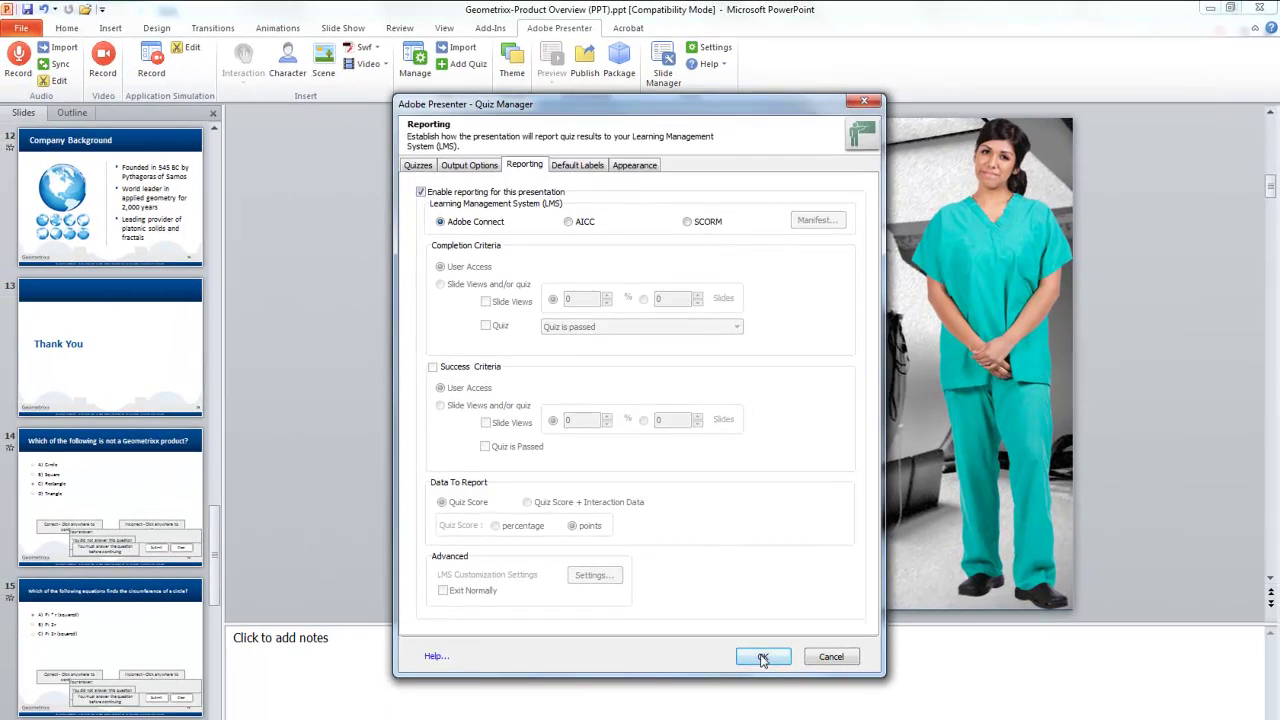
click(762, 656)
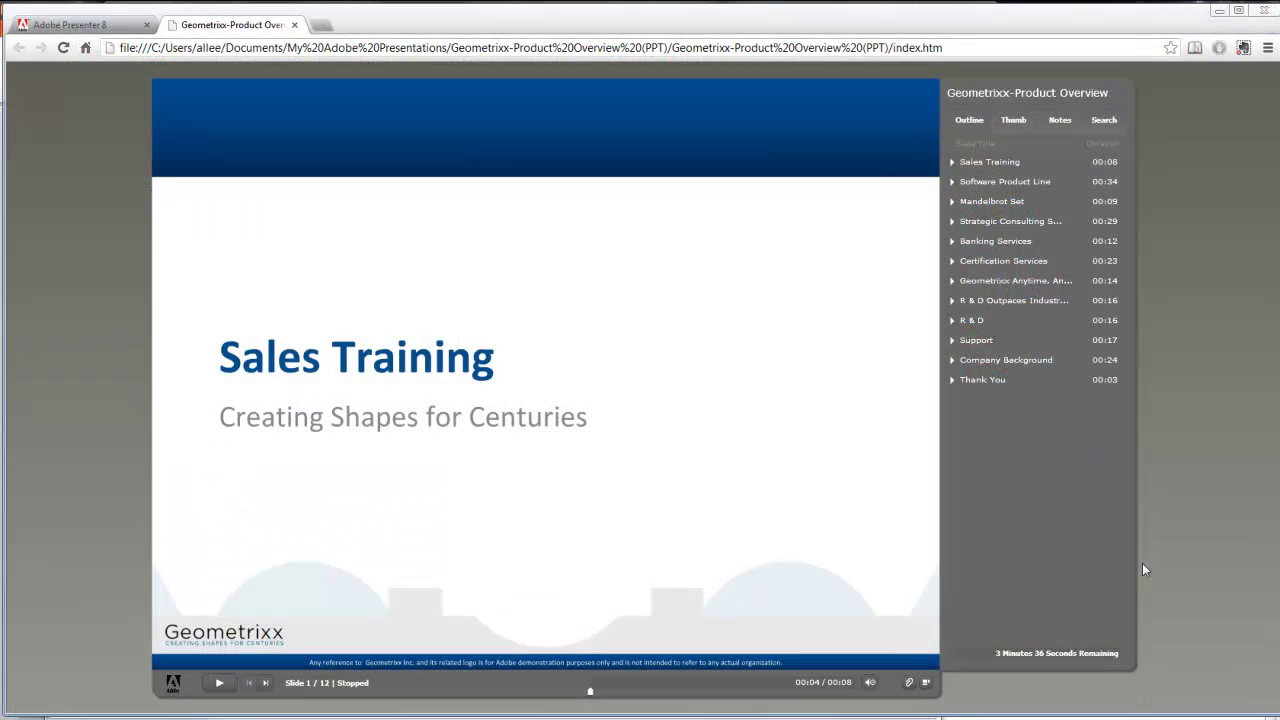
Step: Play the published presentation while viewing its thumbnail, notes and search panes, pause it, and return to the PowerPoint deck
click(219, 683)
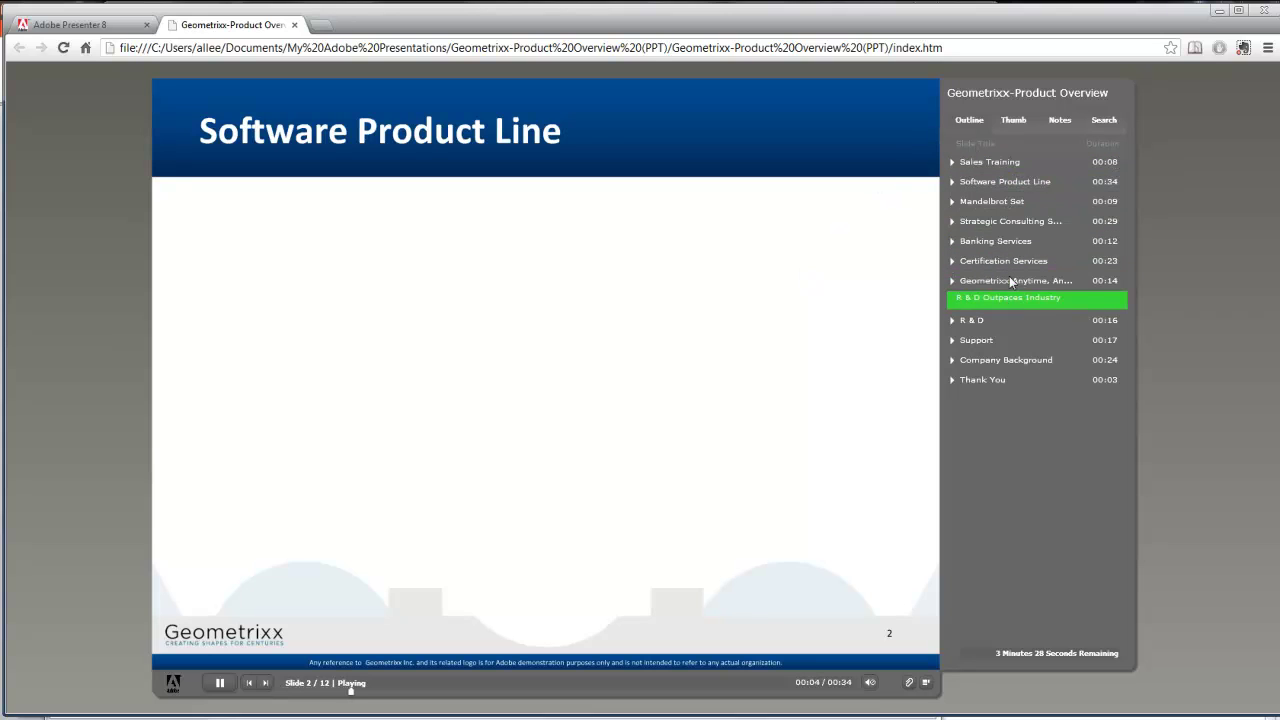
click(1021, 127)
mouse_move(1121, 178)
mouse_down()
mouse_move(1116, 373)
mouse_move(1131, 227)
mouse_move(1121, 166)
mouse_up()
click(1062, 124)
drag(1062, 295, 925, 168)
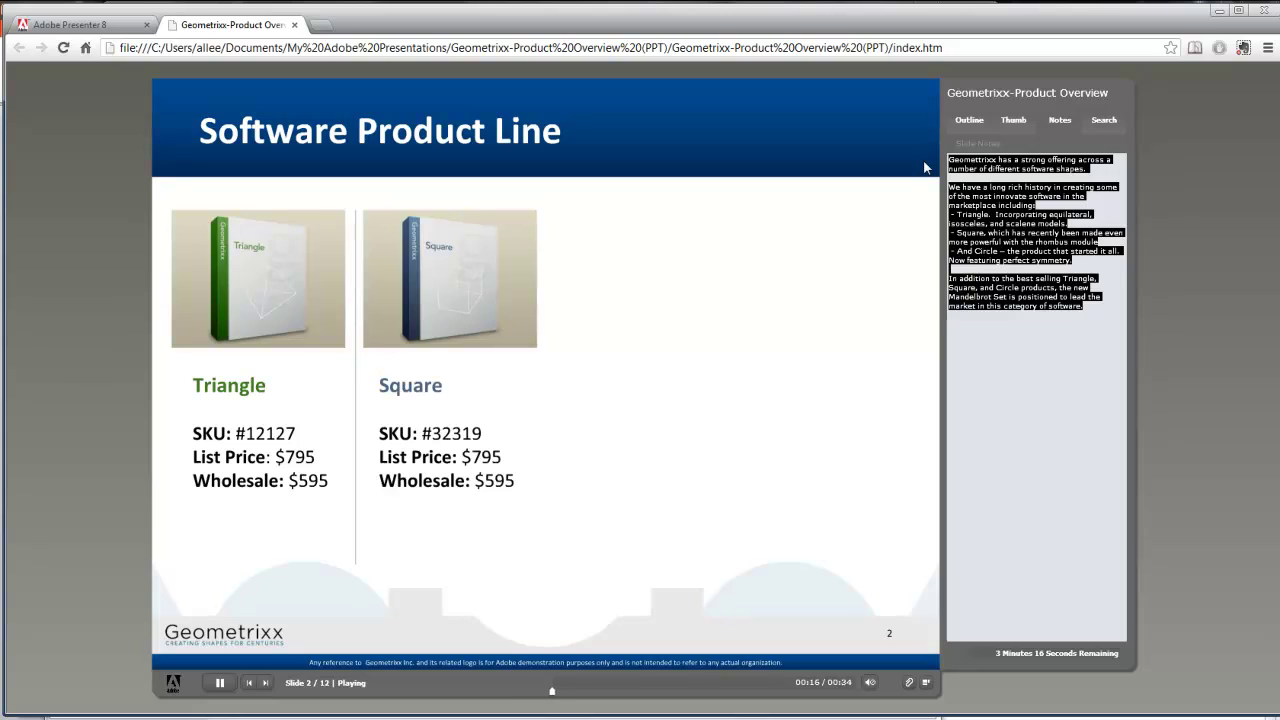
click(1110, 121)
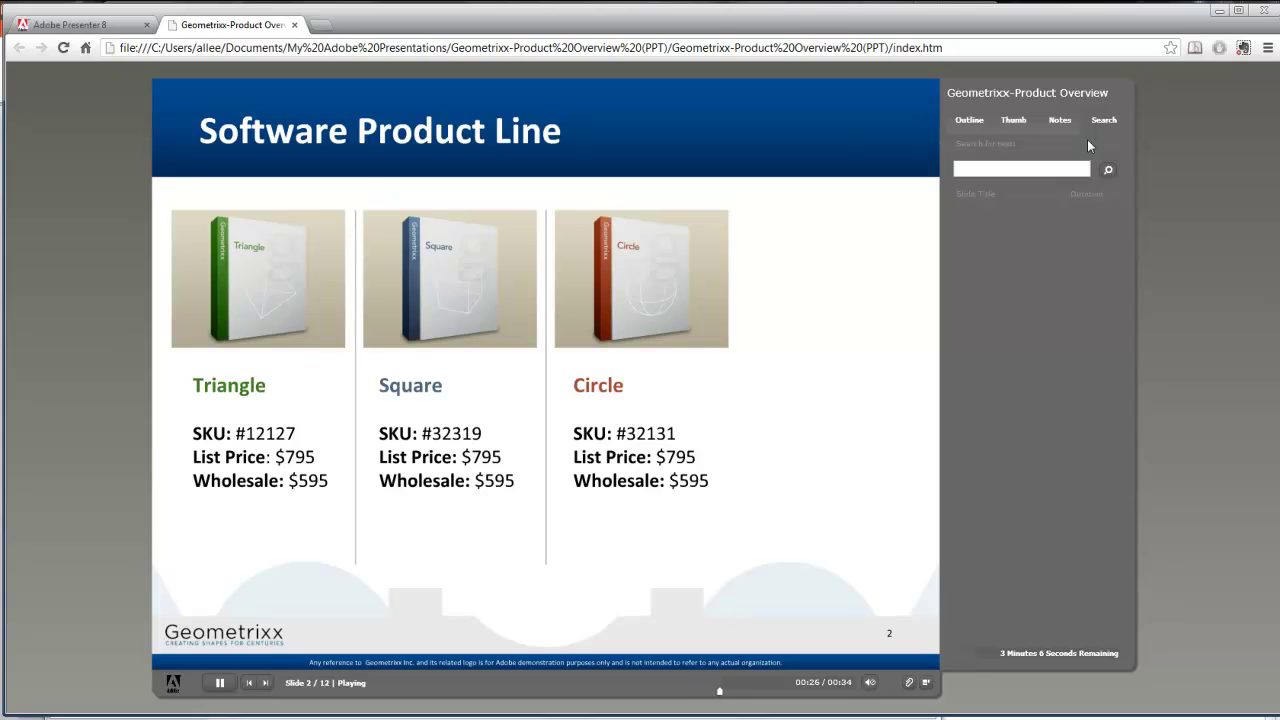
click(220, 683)
click(1219, 10)
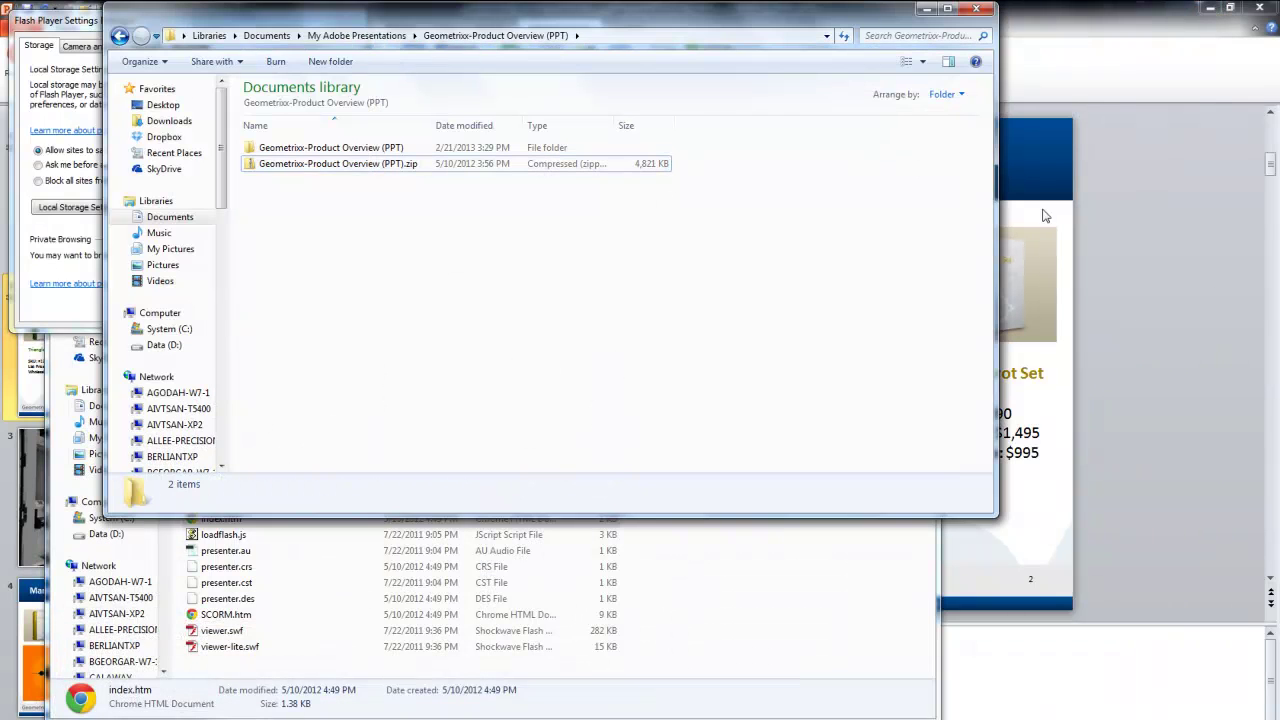
click(1124, 237)
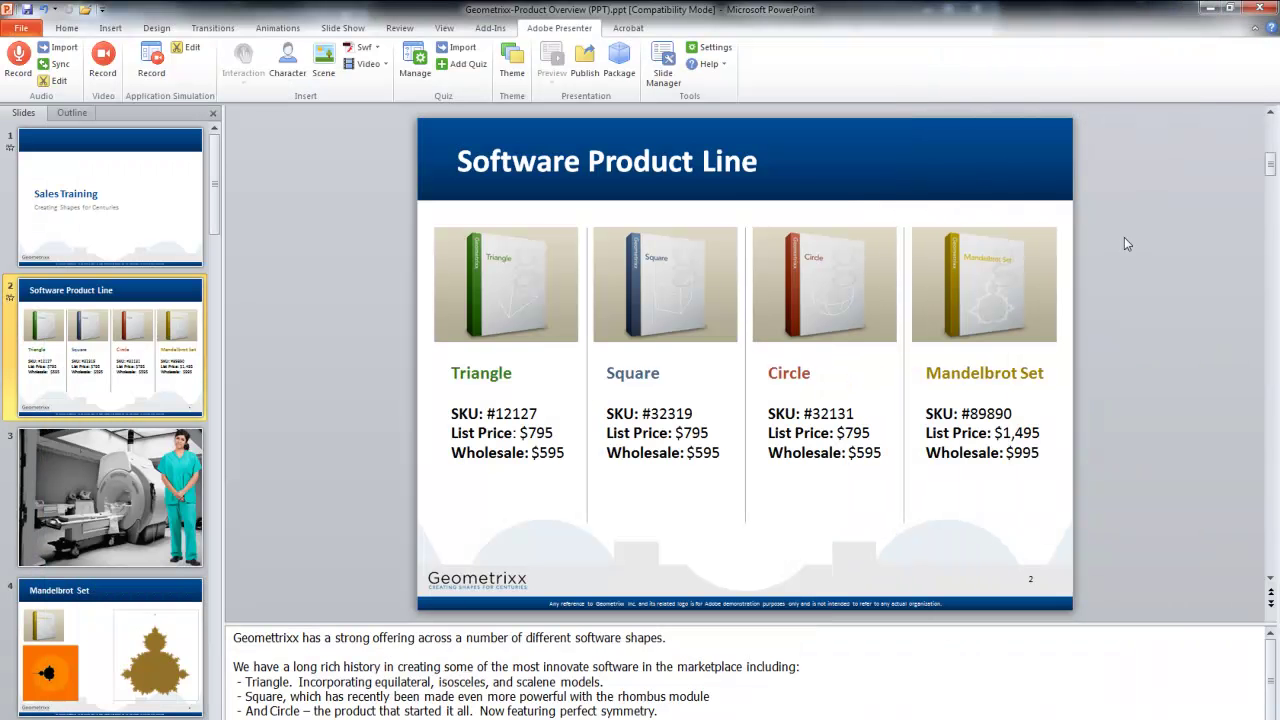
Step: Preview the Chalkboard and Club Orange presentation themes, and select the Pea Soup theme
click(516, 76)
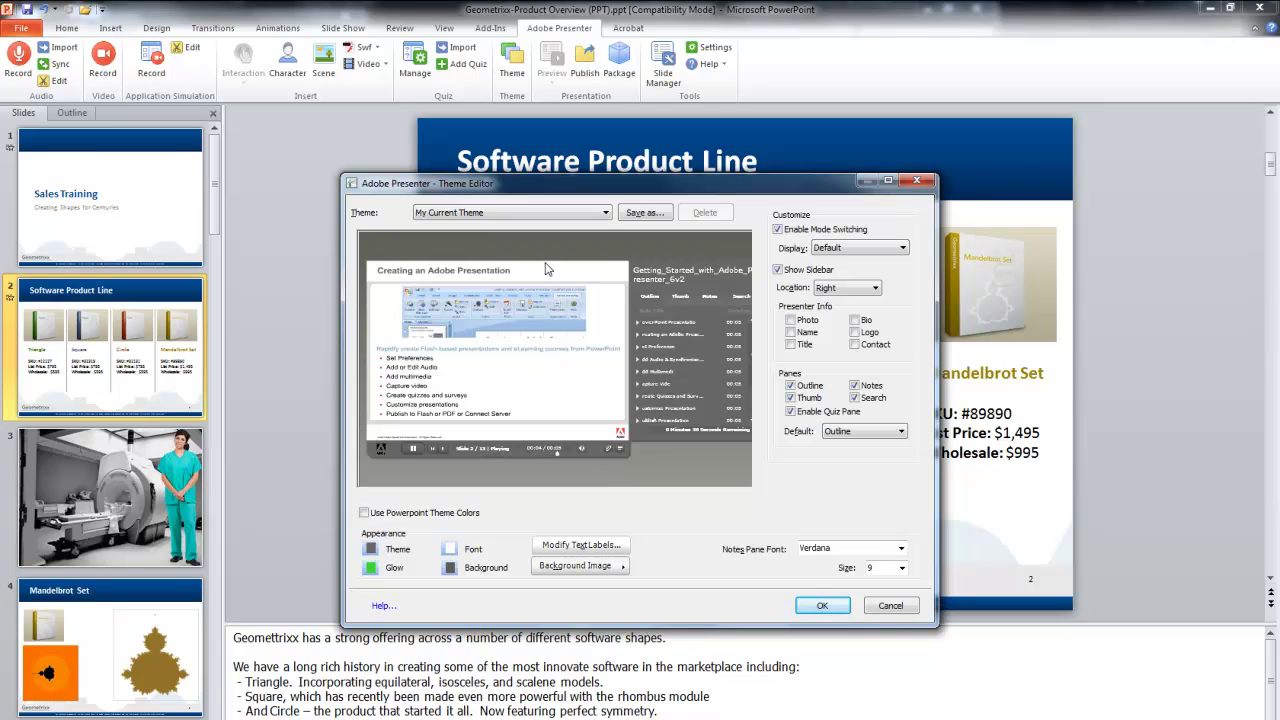
click(550, 213)
click(542, 236)
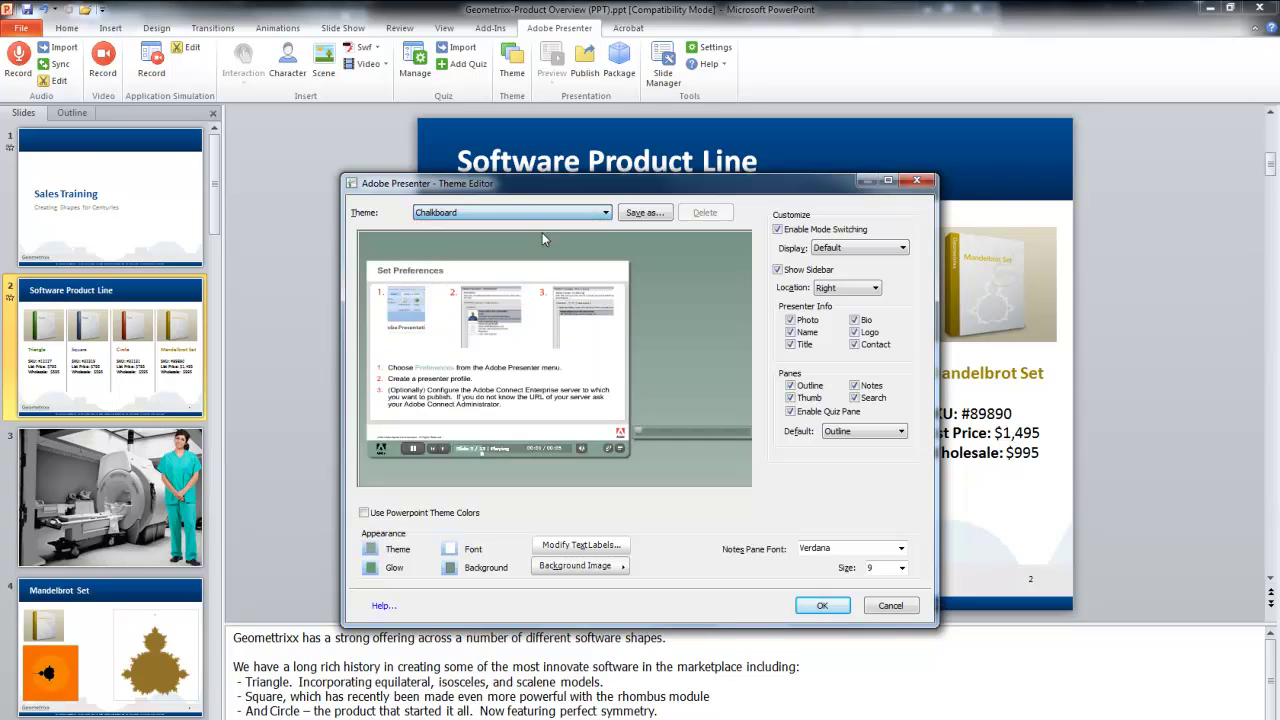
click(530, 214)
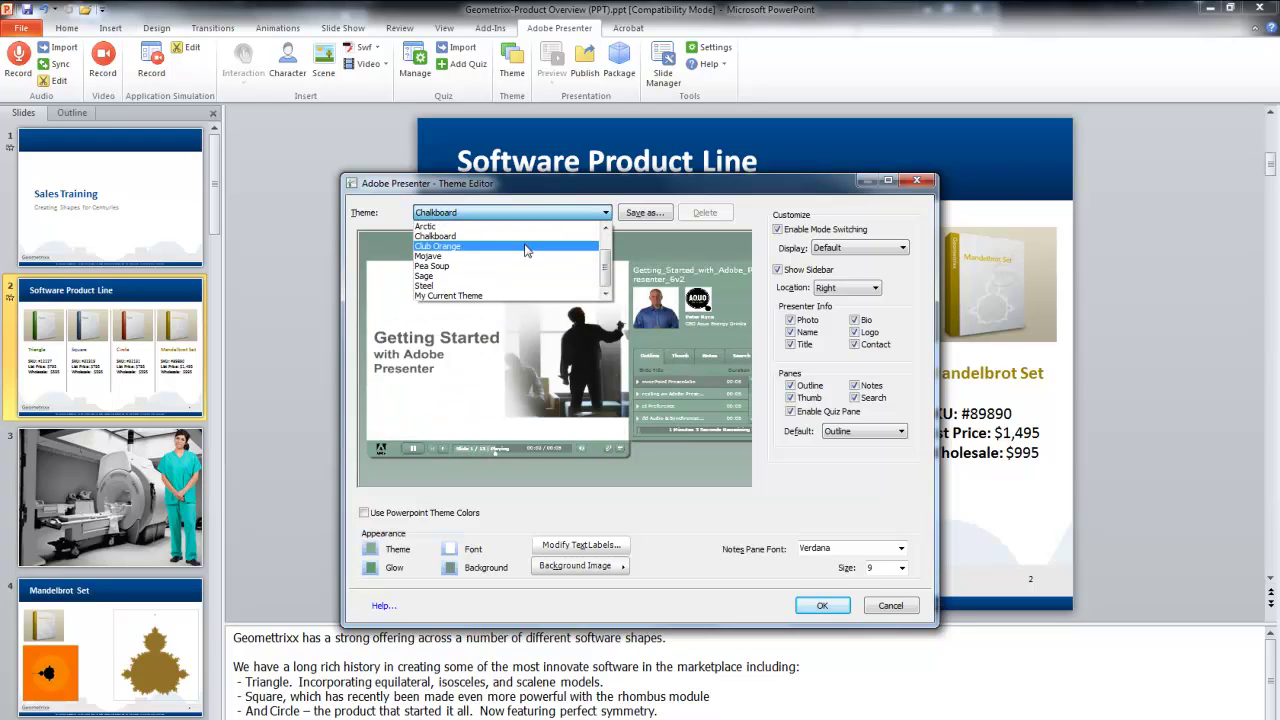
click(526, 247)
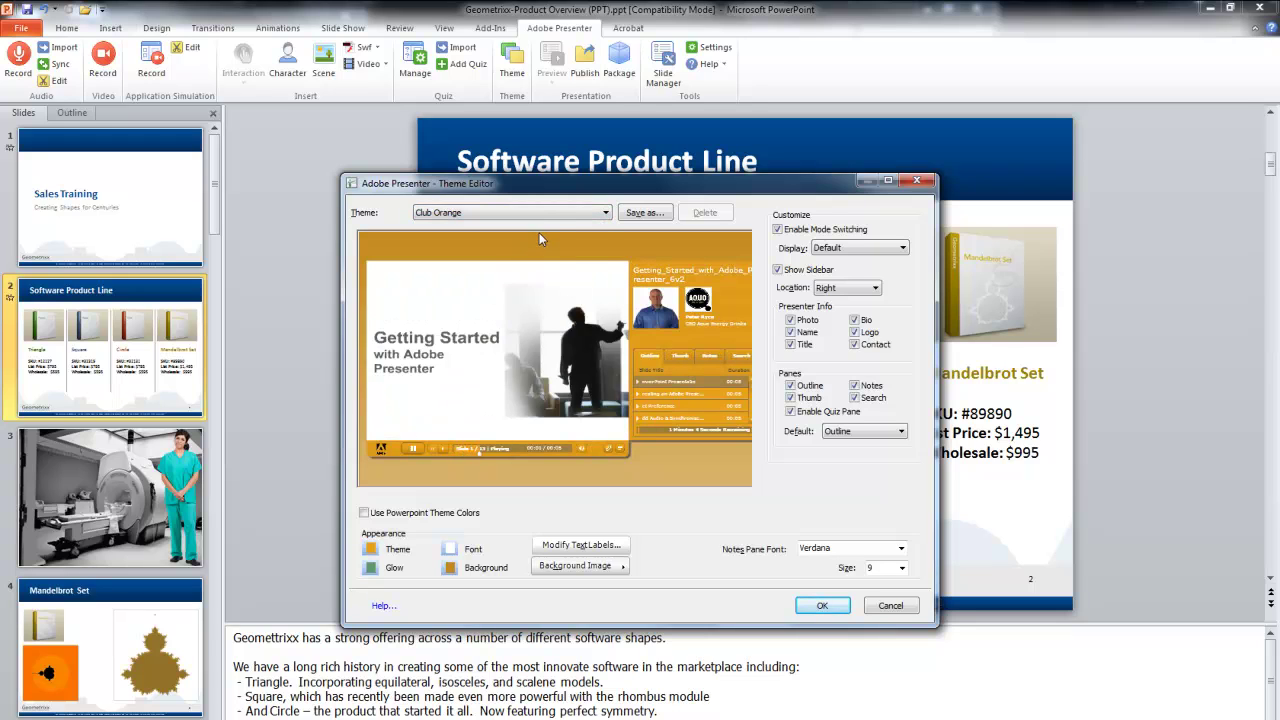
click(540, 213)
click(541, 267)
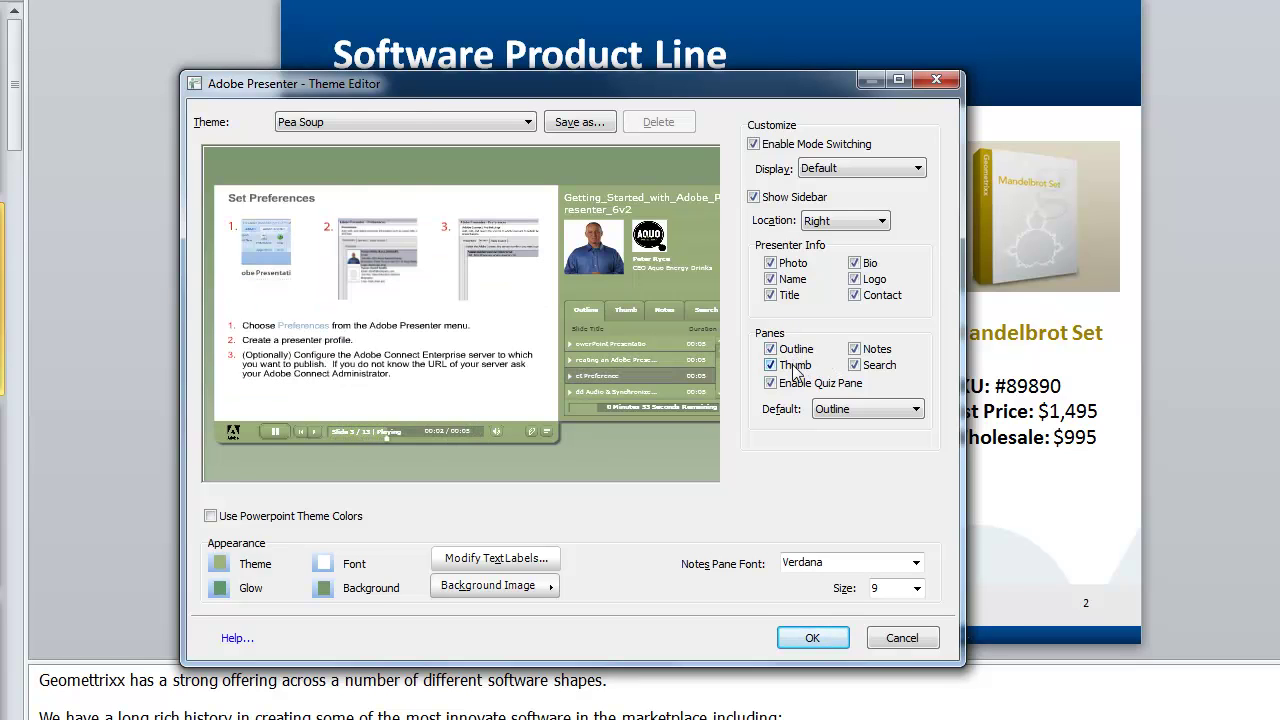
Step: Hide the Notes pane in the Pea Soup theme, keep the sidebar location at Right, and apply the theme
click(857, 348)
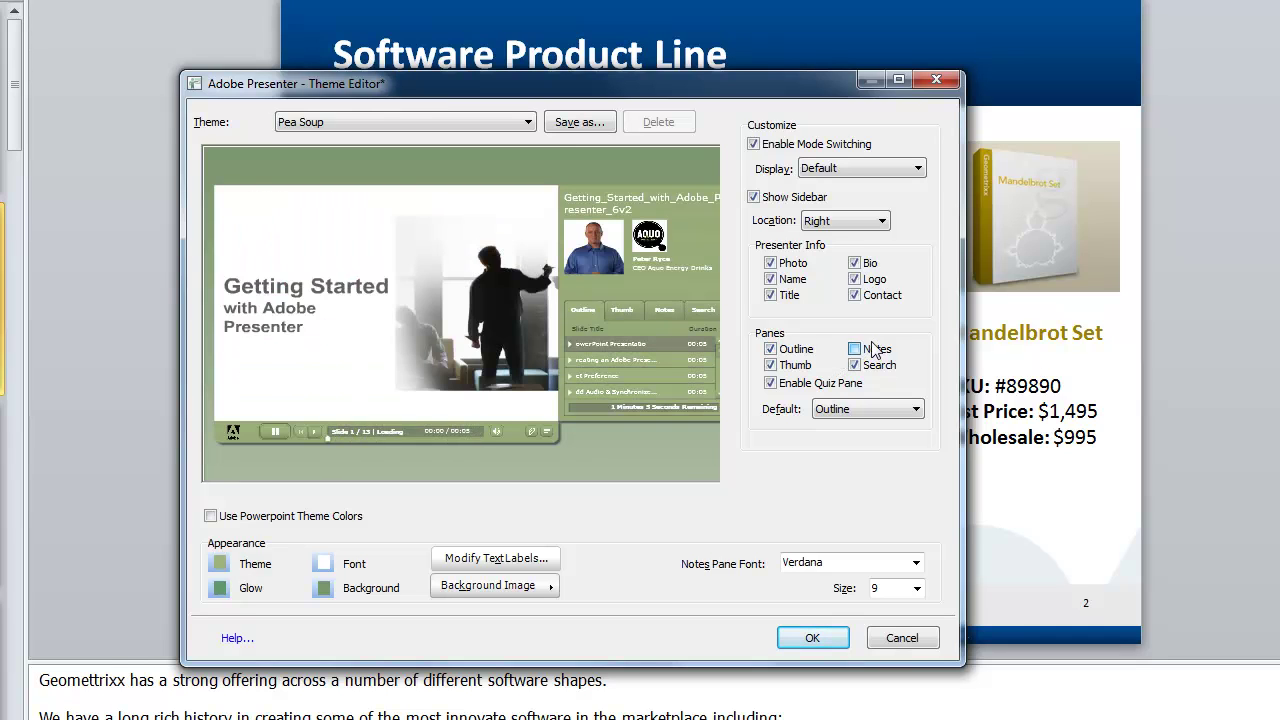
click(875, 349)
click(854, 349)
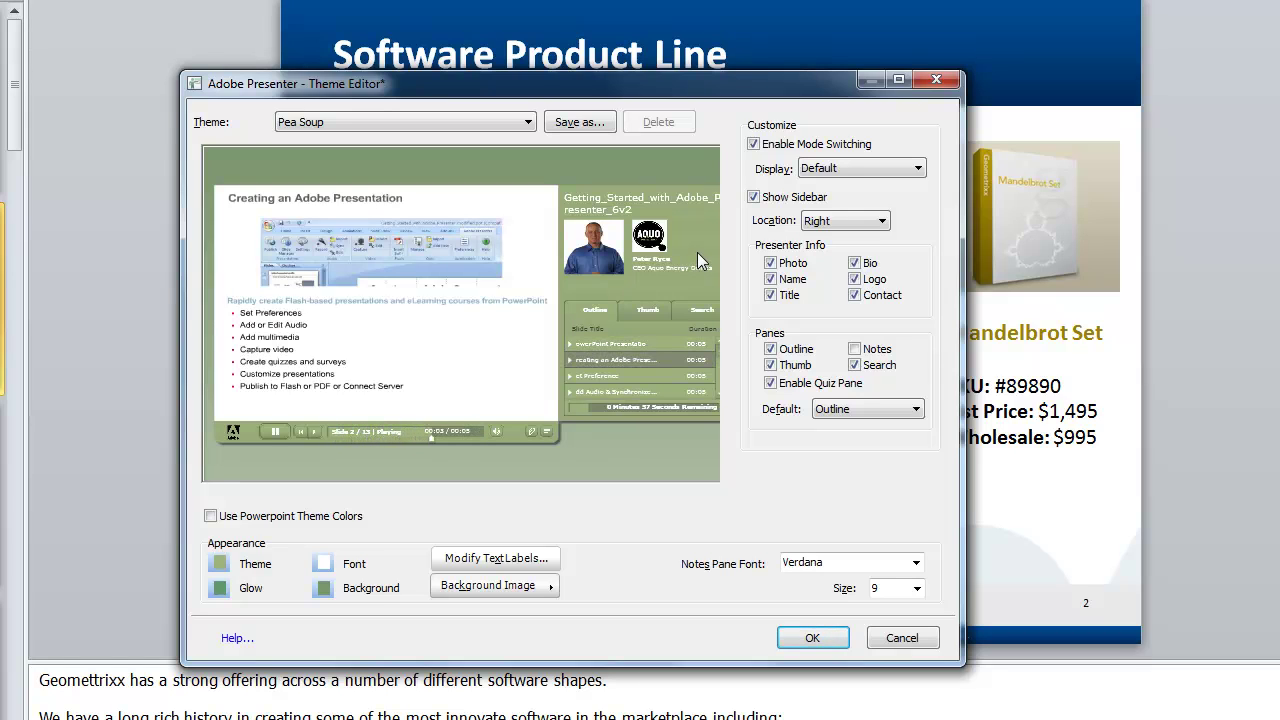
click(815, 224)
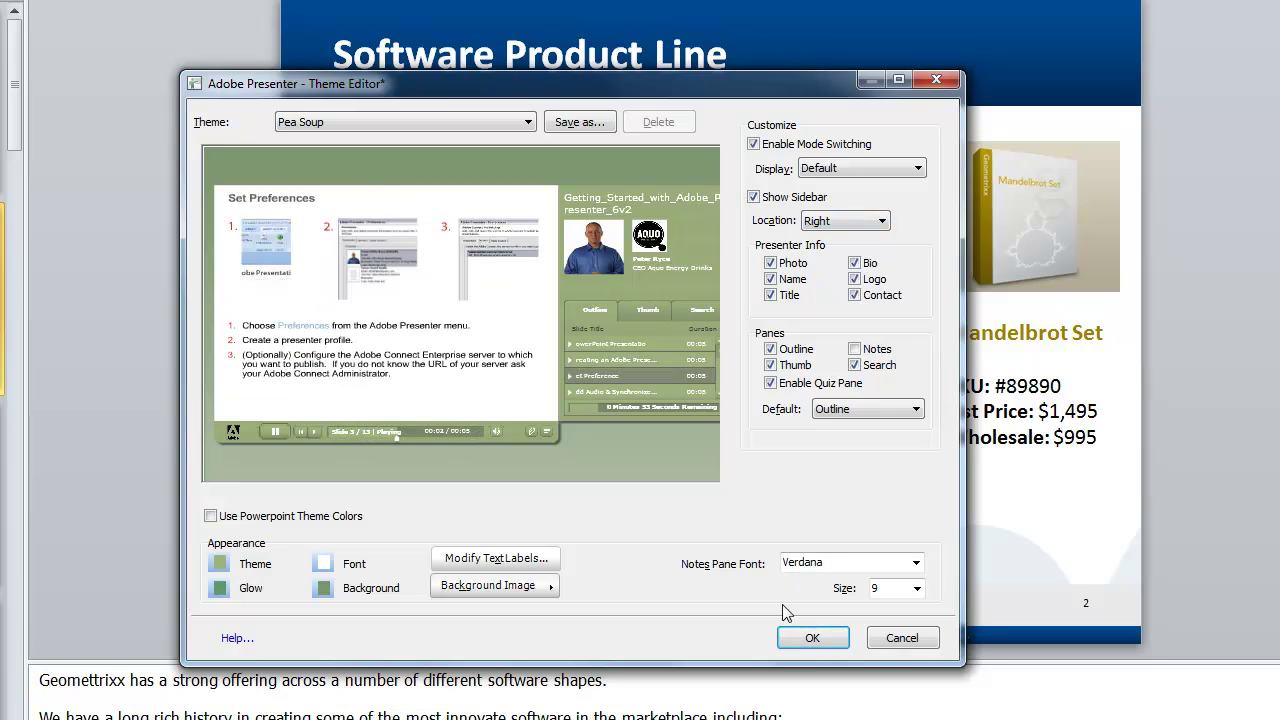
click(810, 640)
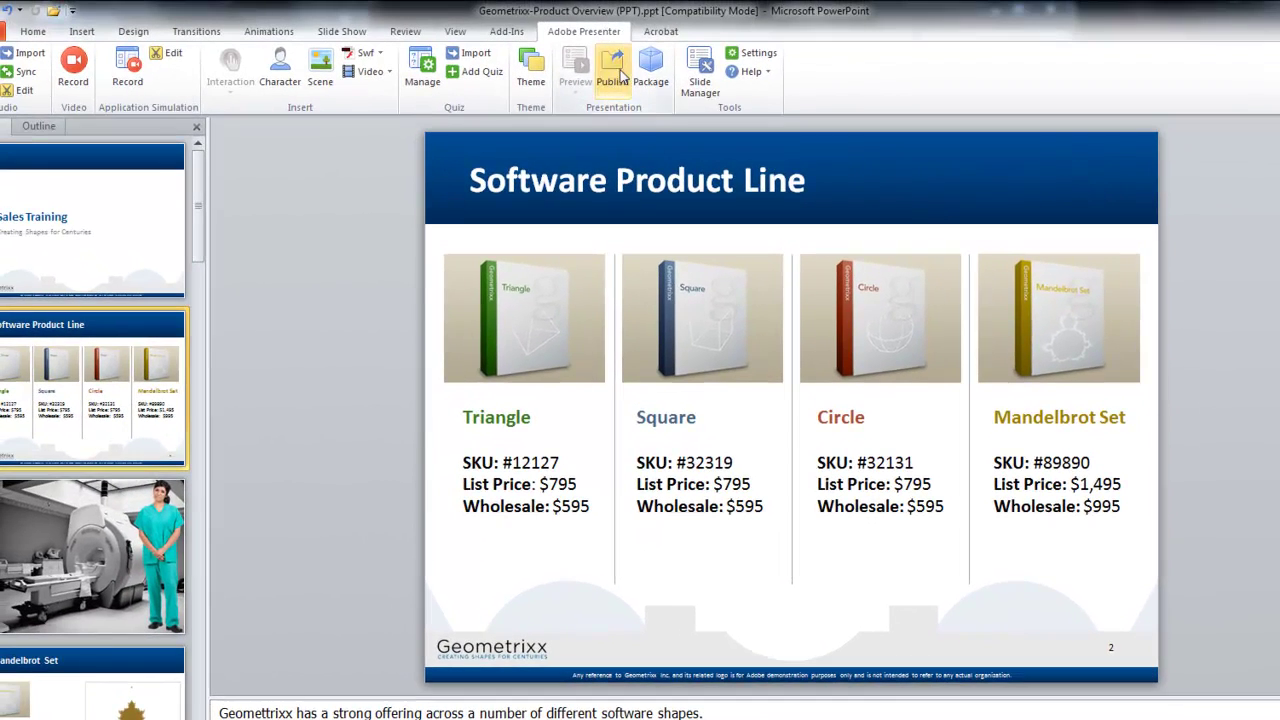
Step: Review the publishing options for Adobe Connect, My Computer and Adobe PDF without publishing the presentation
click(615, 72)
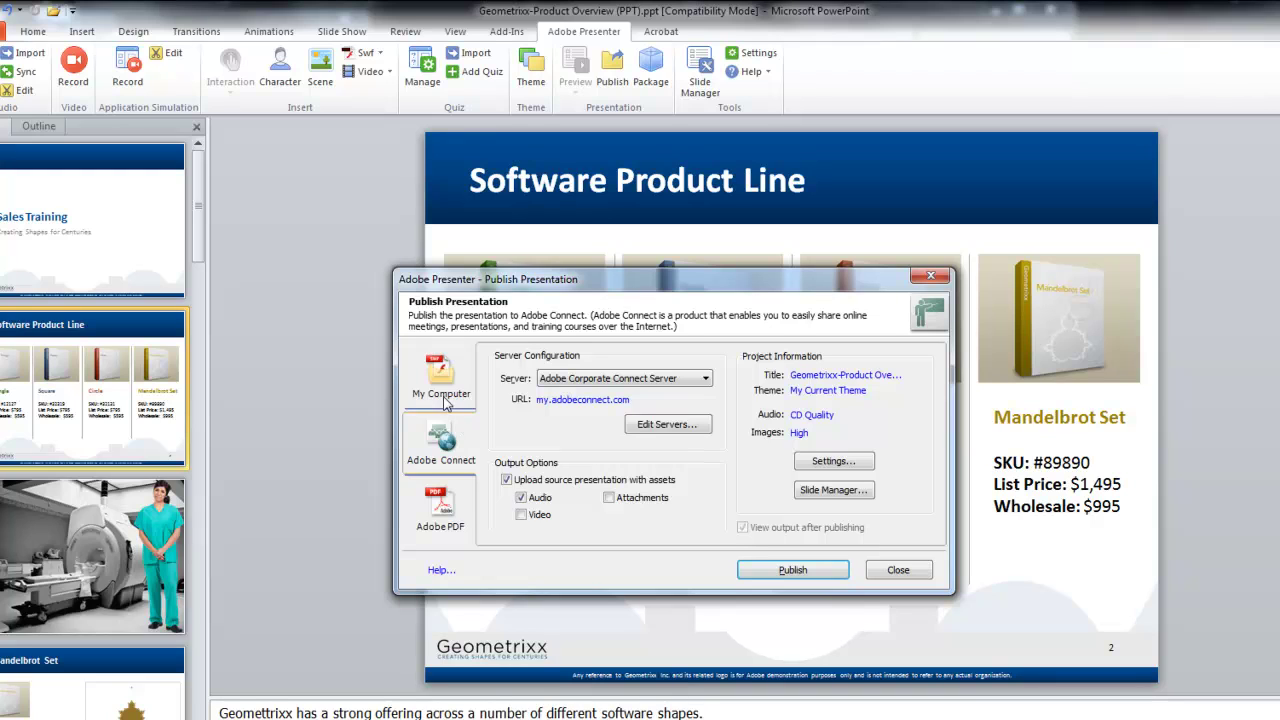
click(444, 400)
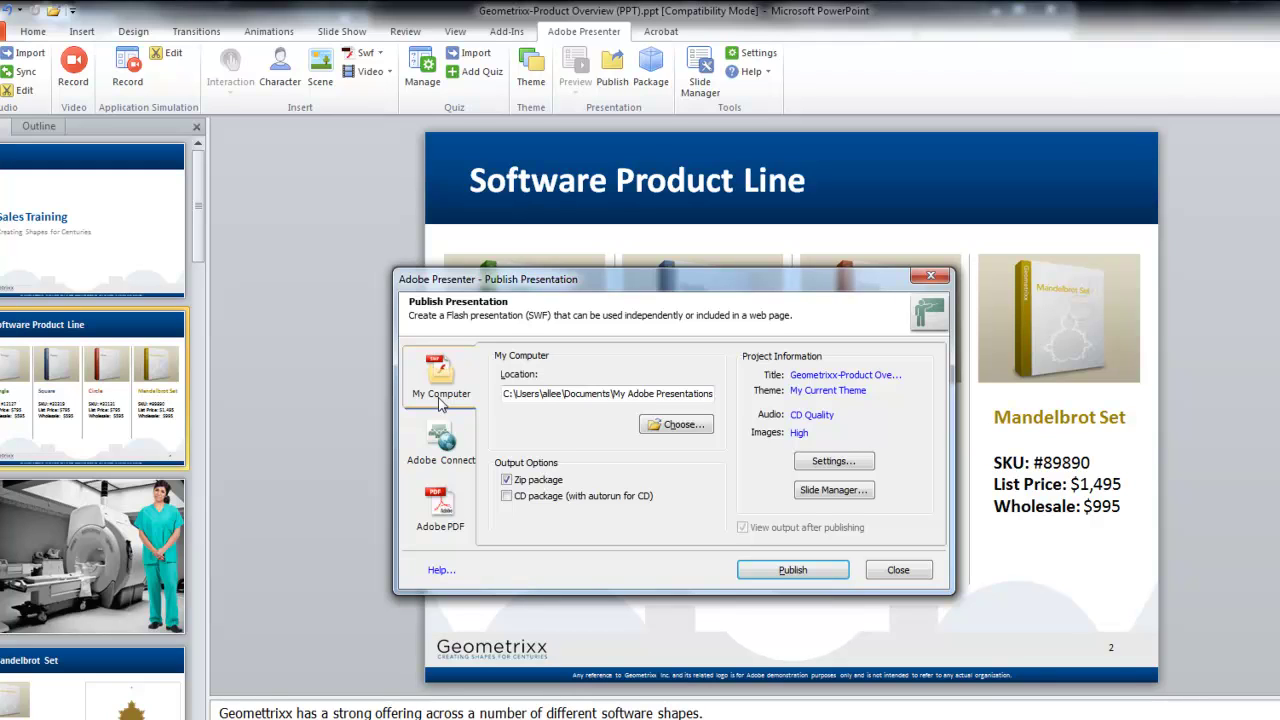
click(433, 514)
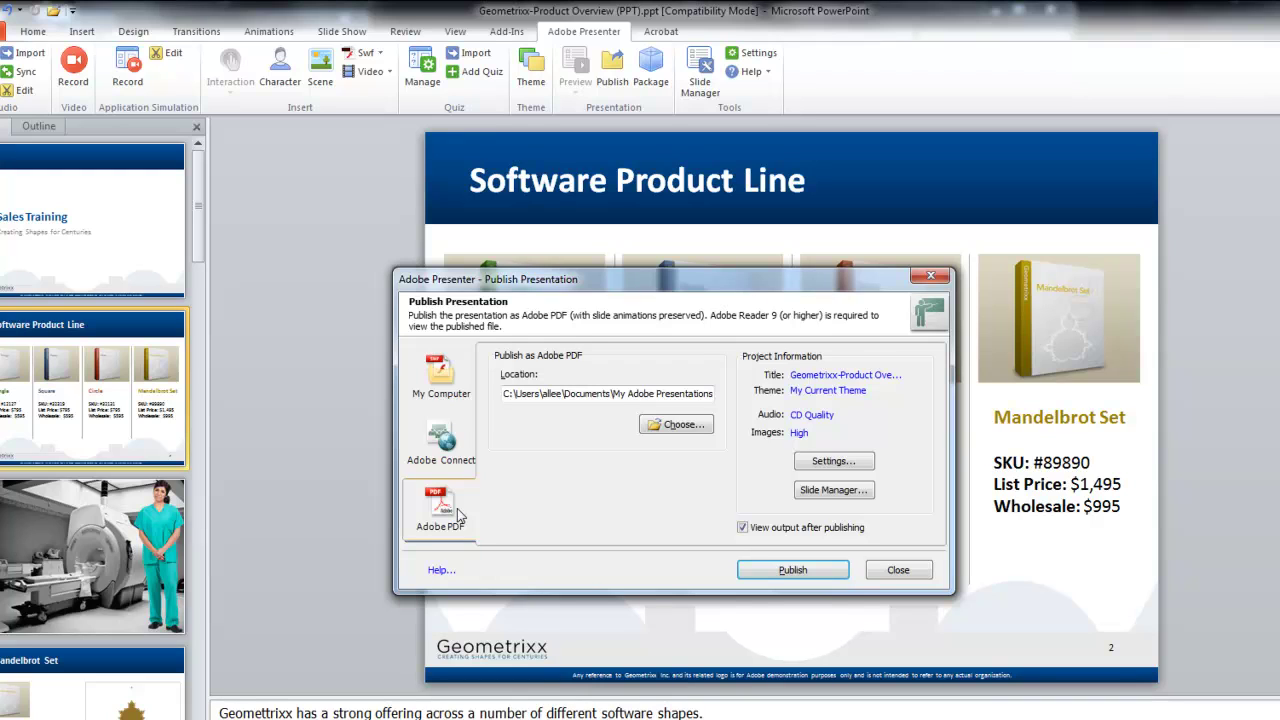
click(890, 575)
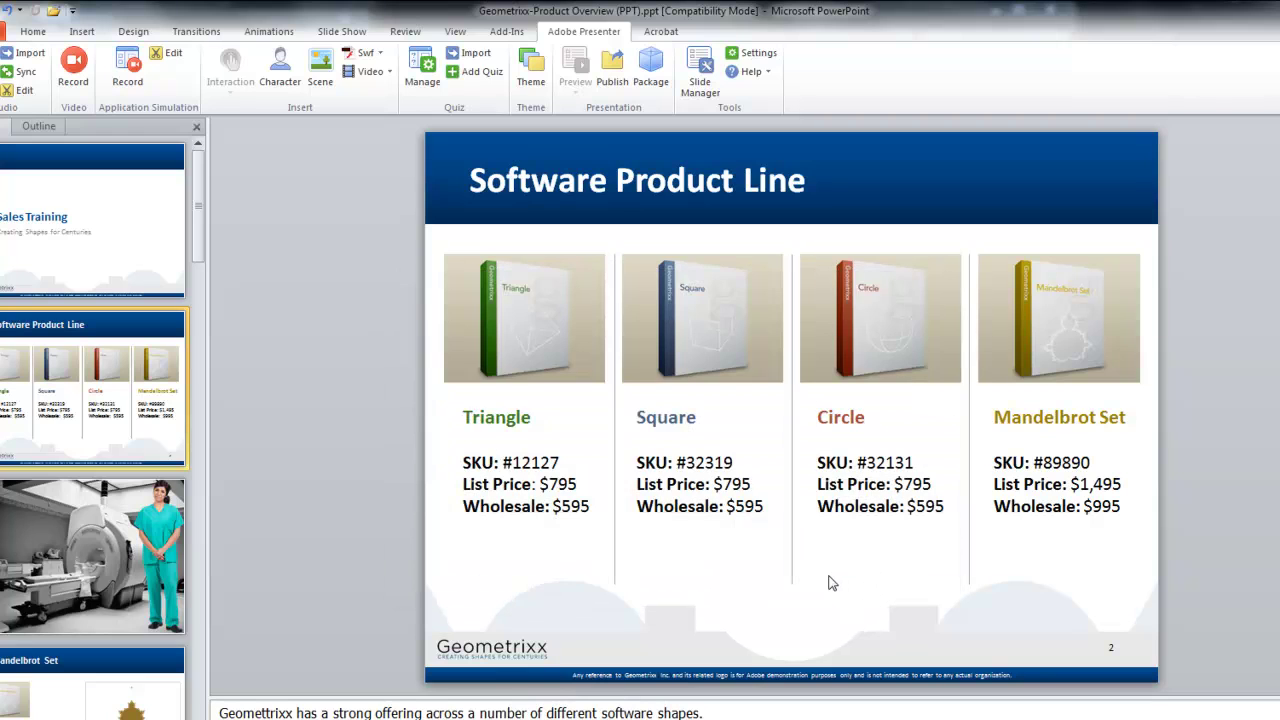